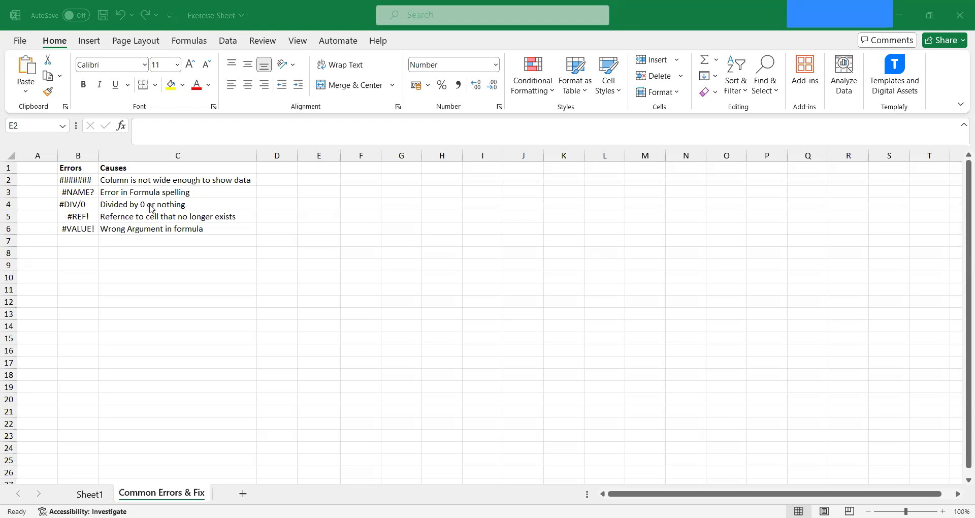
left_click(78, 181)
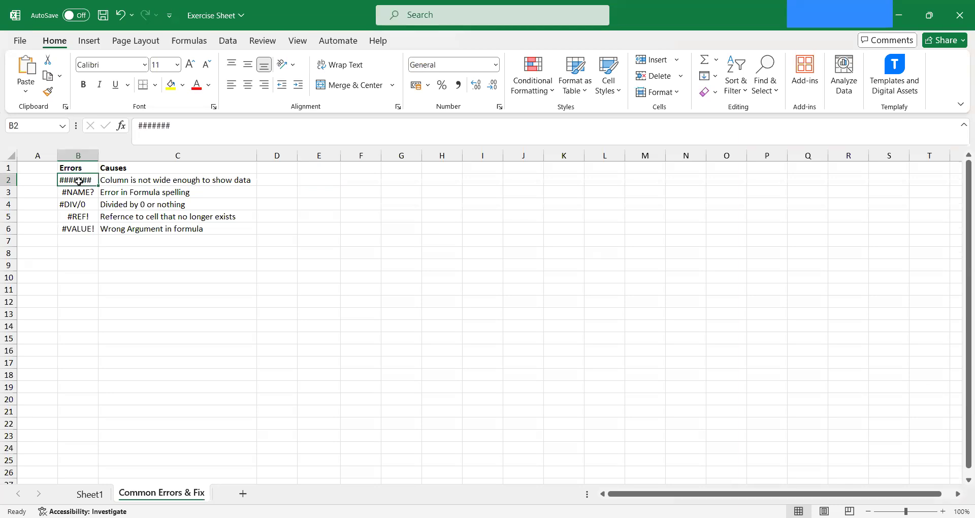
left_click(311, 180)
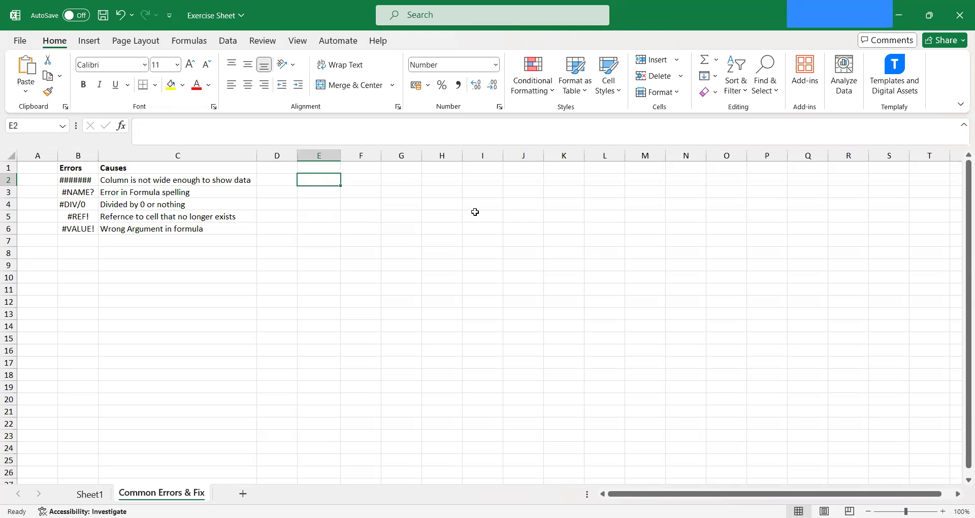
type("5")
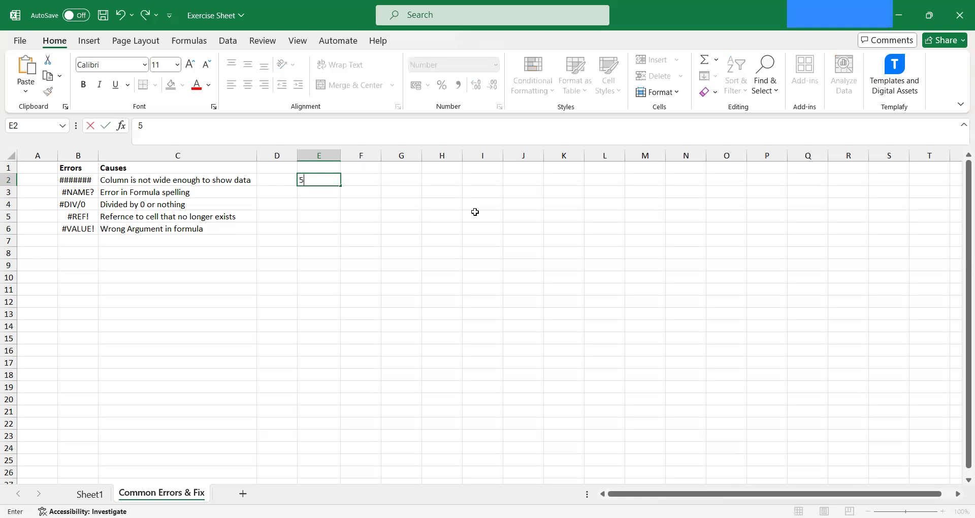
type("55555555555")
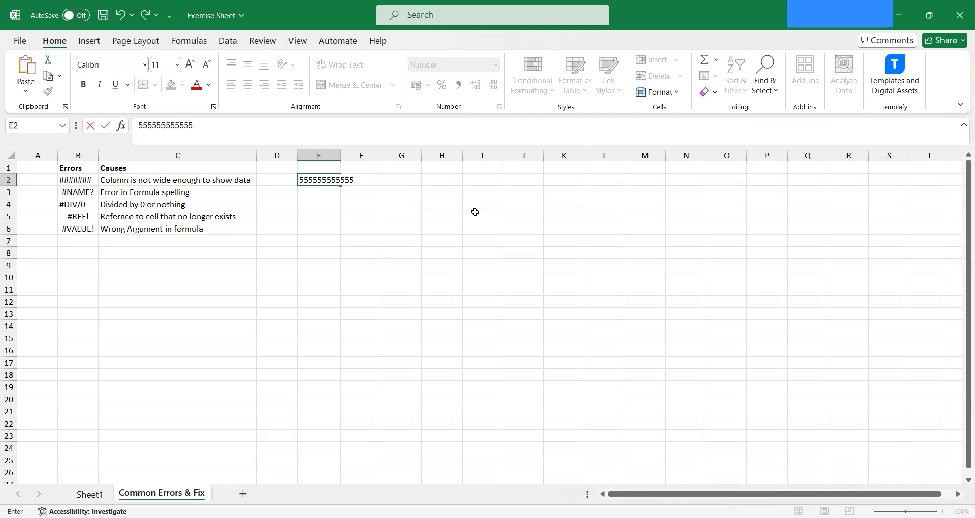
type("5")
key("Return")
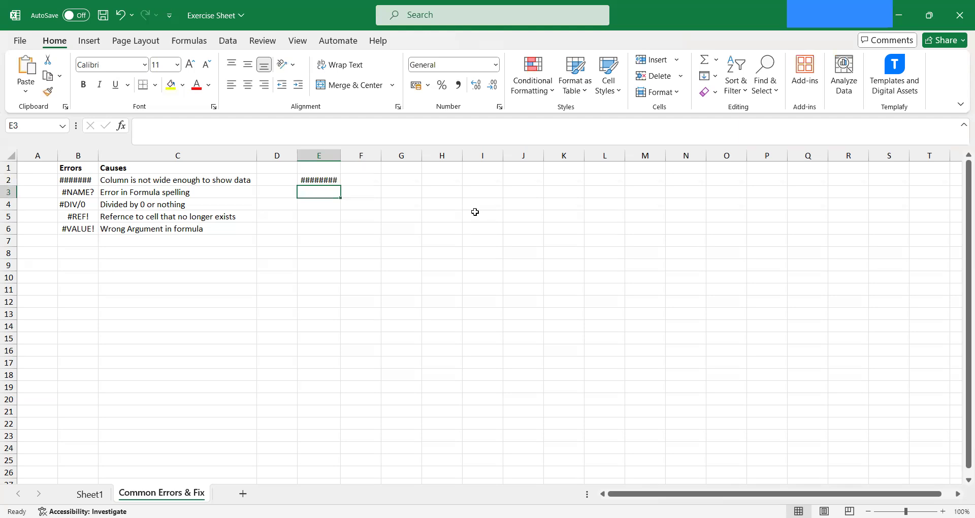
- Widen column E until the full number in E2 fits, and clear the contents of E2
key("Up")
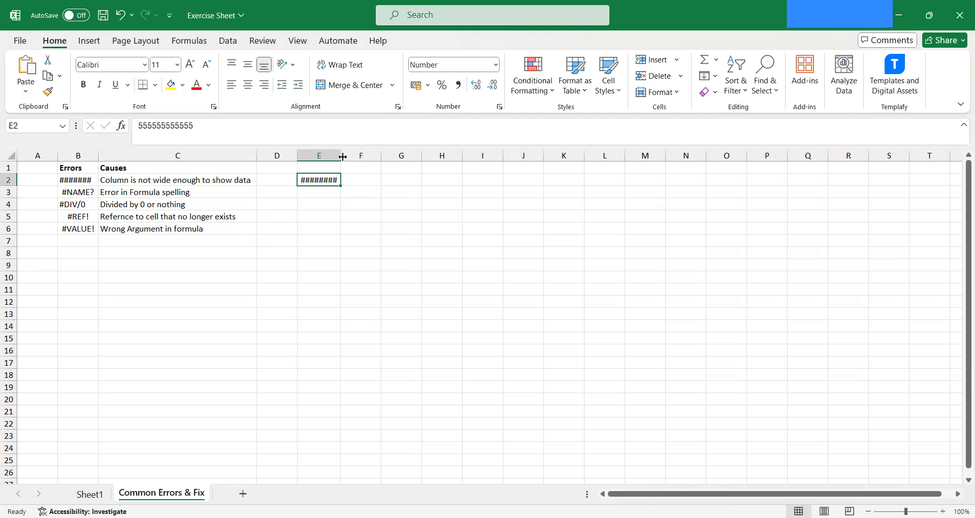
left_click_drag(339, 157, 382, 157)
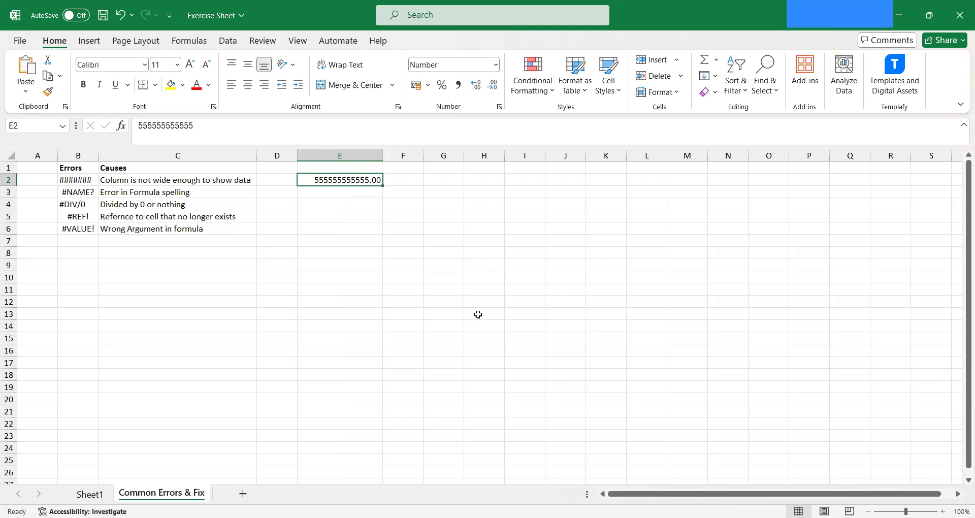
key("Delete")
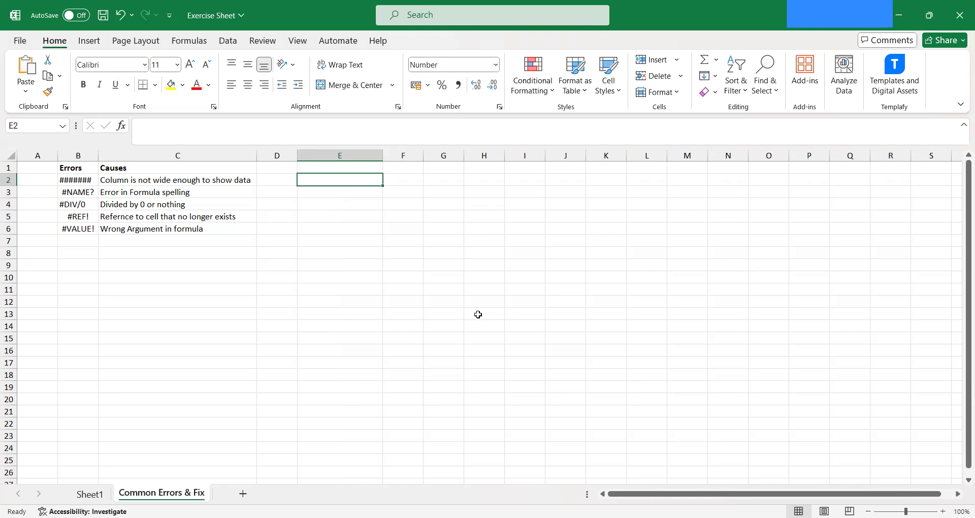
left_click(78, 193)
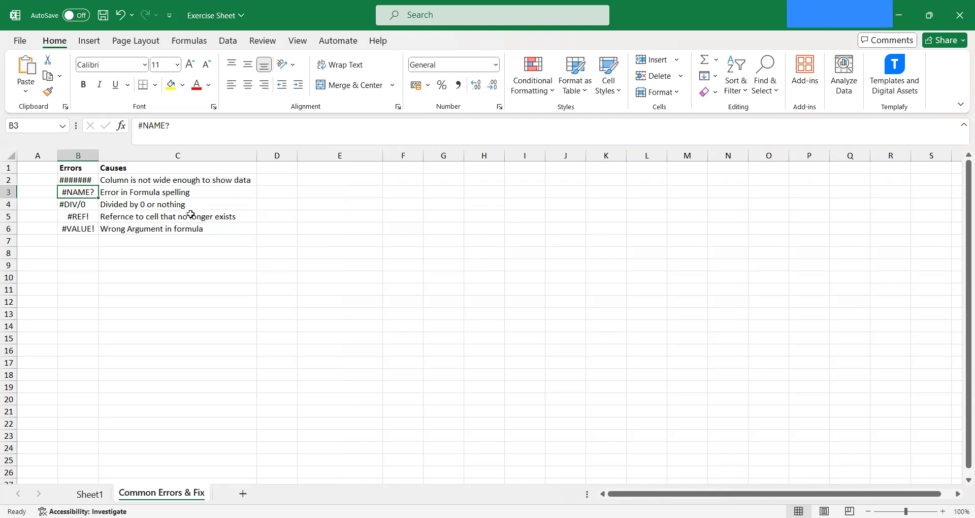
left_click(322, 190)
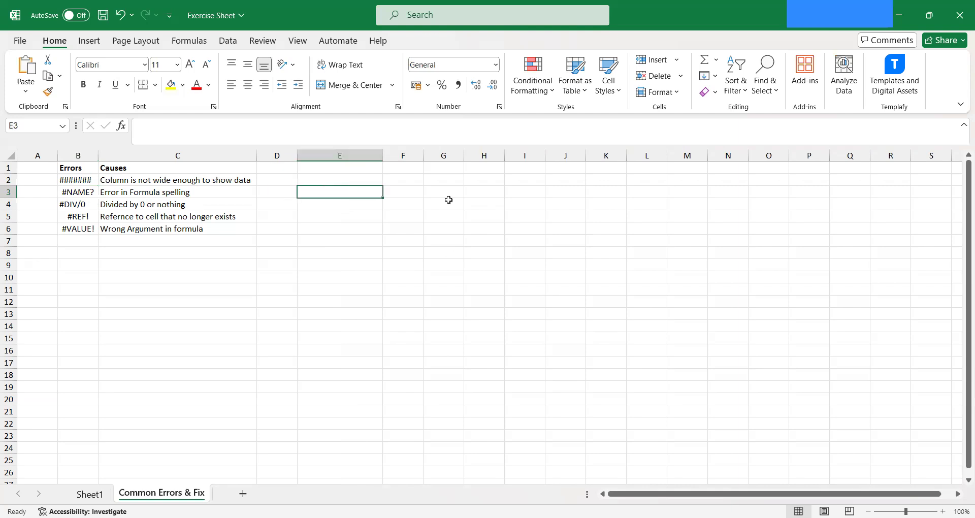
type("=")
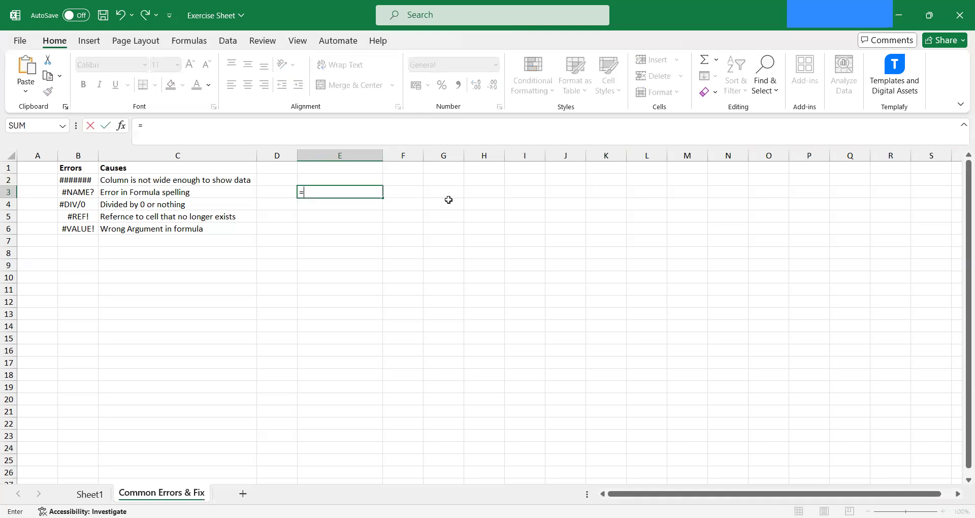
type("vlook")
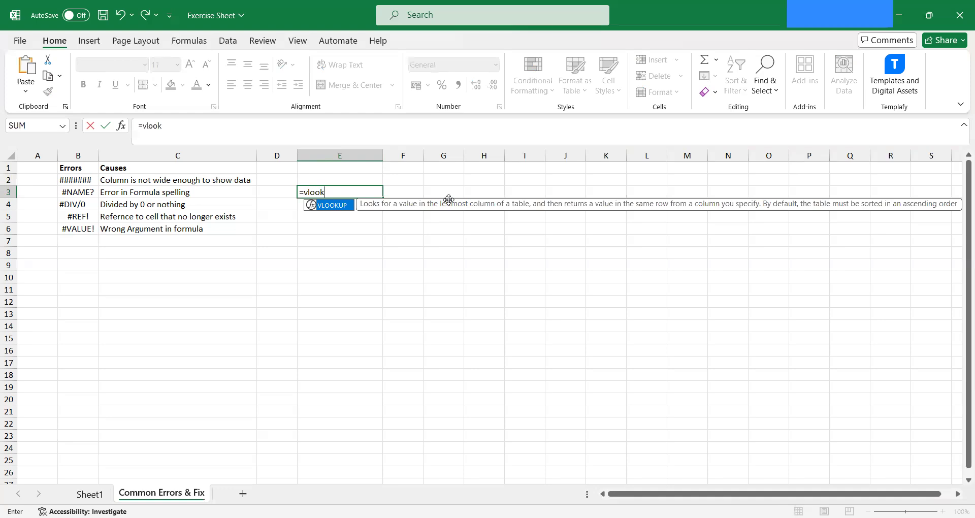
key("Tab")
key("Escape")
key("Left")
key("Left")
key("Left")
key("Left")
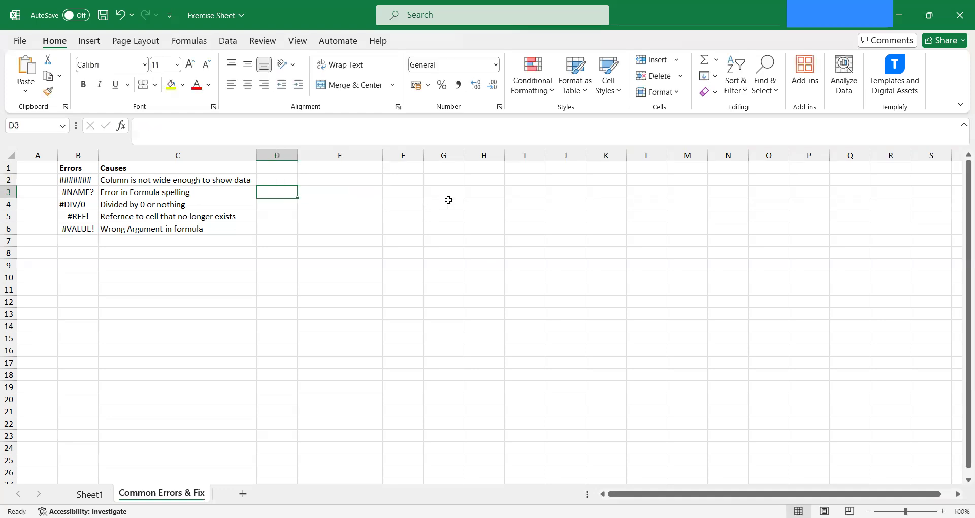
key("Right")
key("Right")
key("Right")
key("Right")
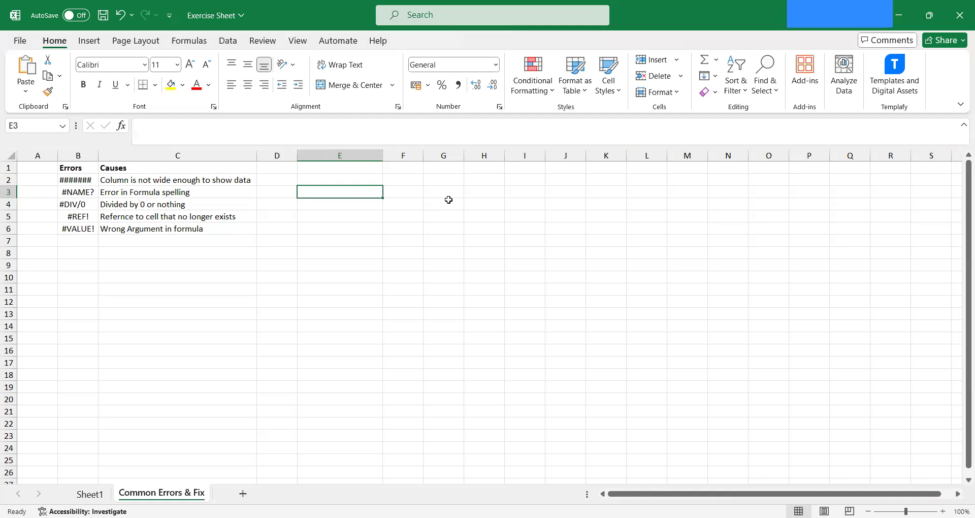
- Enter the values 1, 2 and 3 in cells F3, G3 and H3
key("Right")
key("Right")
key("Left")
type("1")
key("Right")
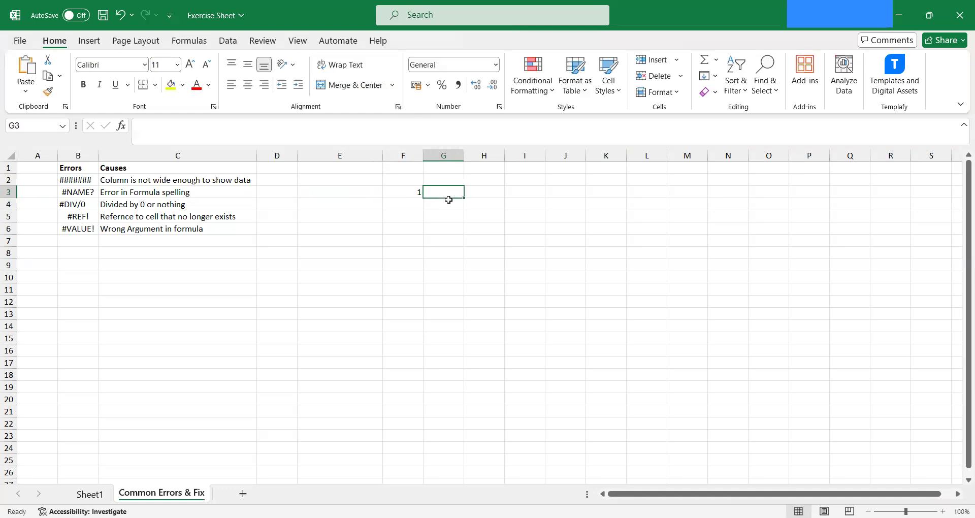
type("2")
key("Right")
type("3")
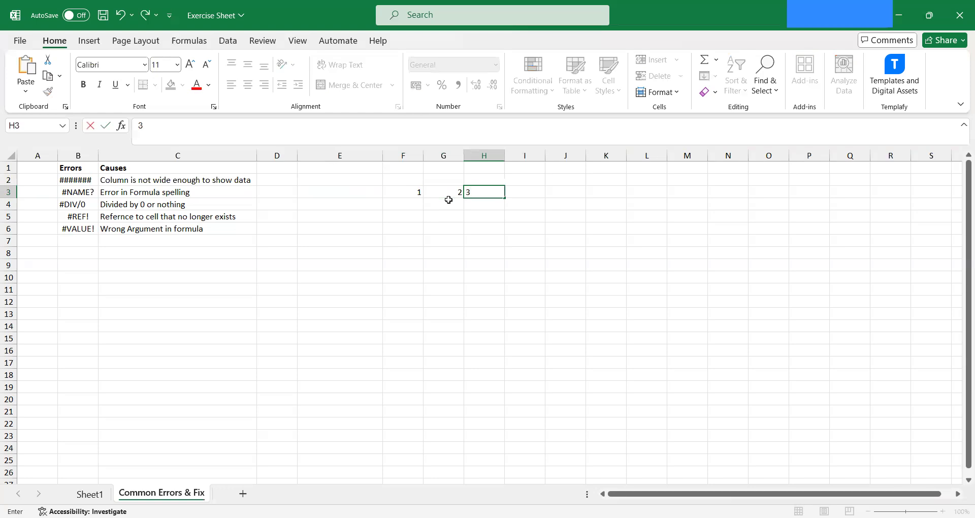
- Enter the formula =SUM(F3,G3,H3) in cell E3 to add the three values beside it
key("Left")
key("Left")
key("Left")
type("=")
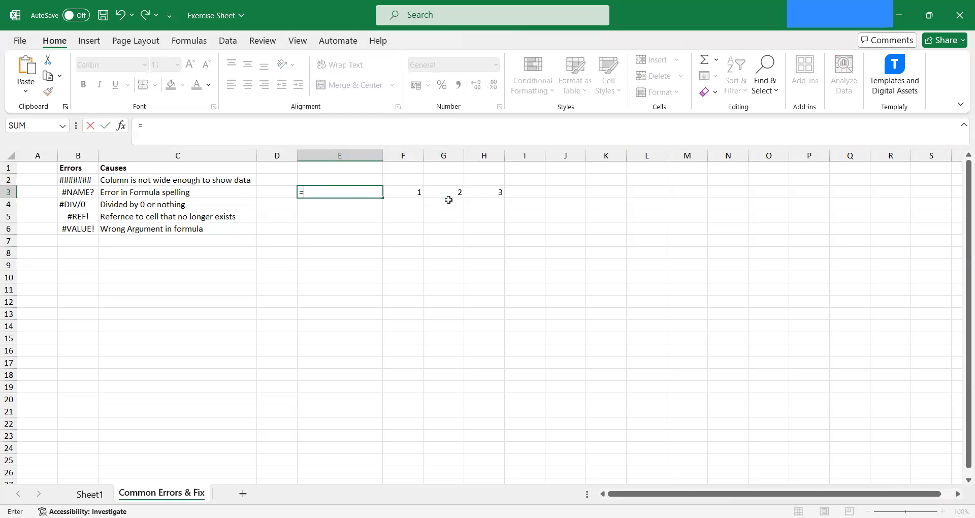
type("sum(")
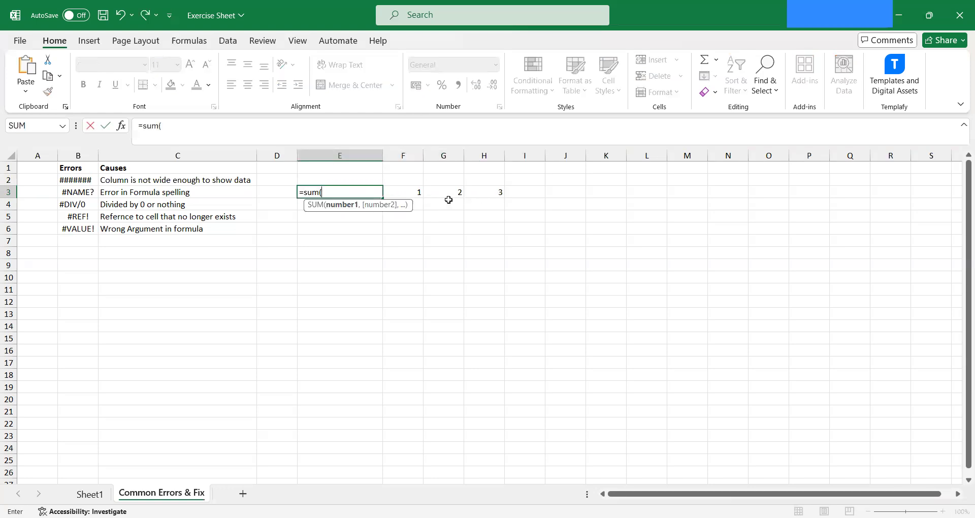
key("Right")
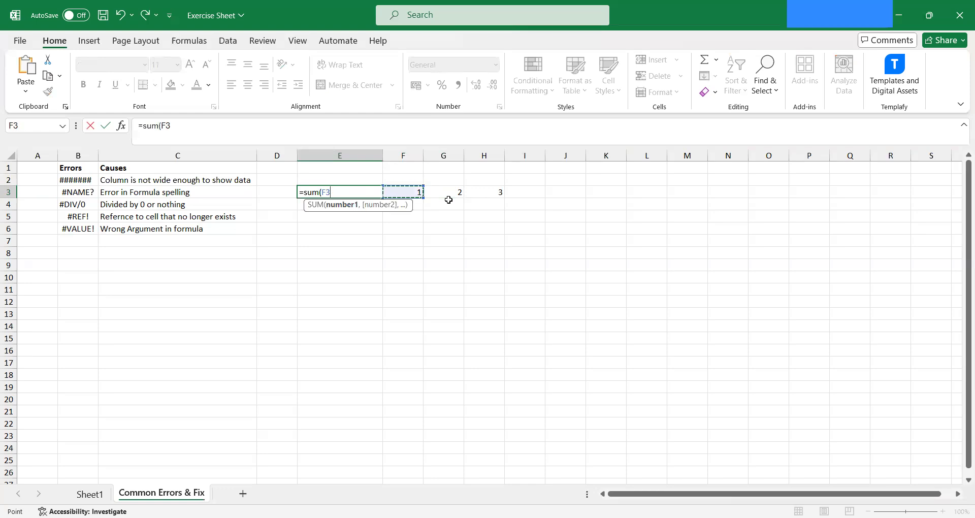
type(",")
key("Right")
key("Right")
type(",")
key("Right")
key("Right")
key("Right")
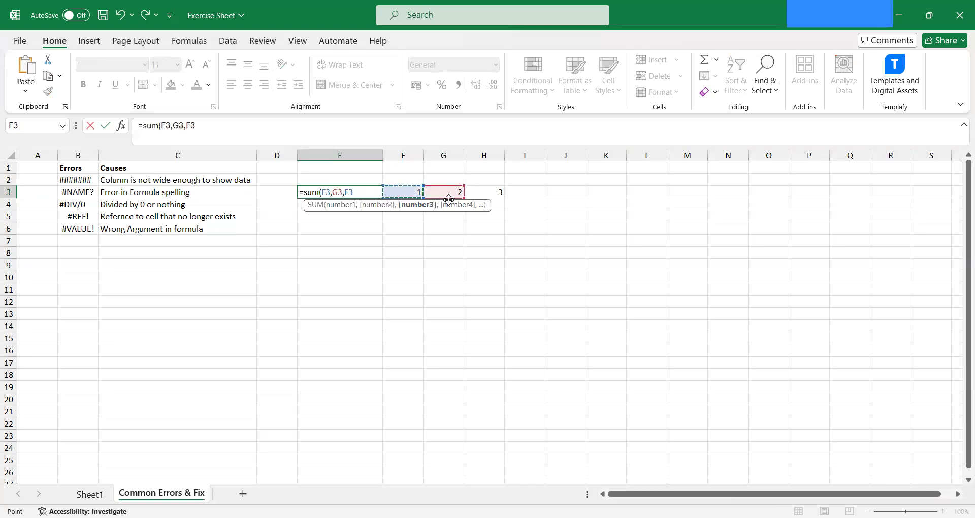
type(",")
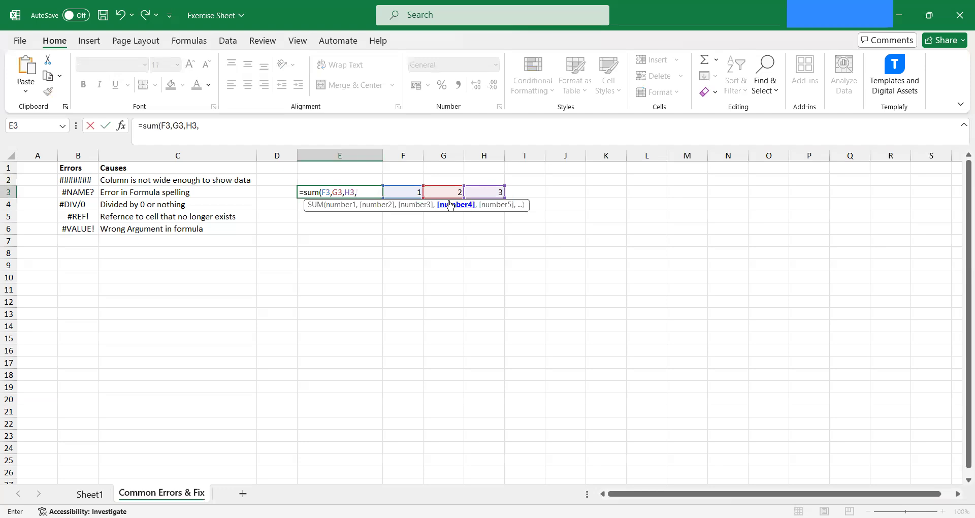
key("BackSpace")
type(")")
key("Return")
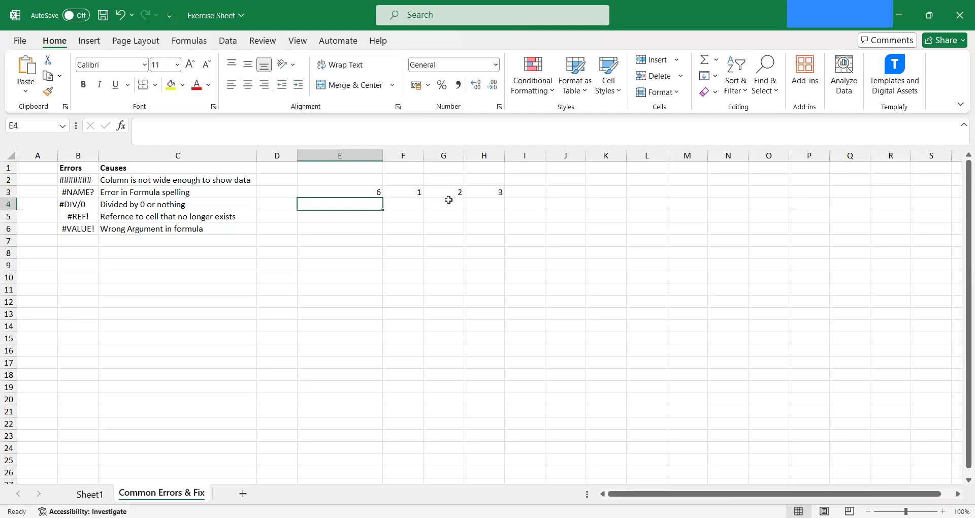
- Misspell the function name in E3 so that the formula reads =SU(F3,G3,H3)
key("Up")
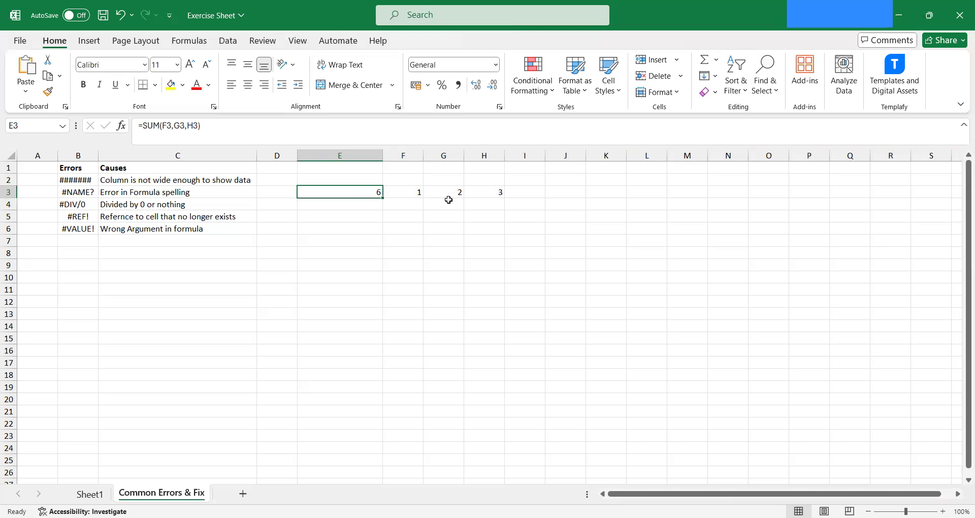
key("F2")
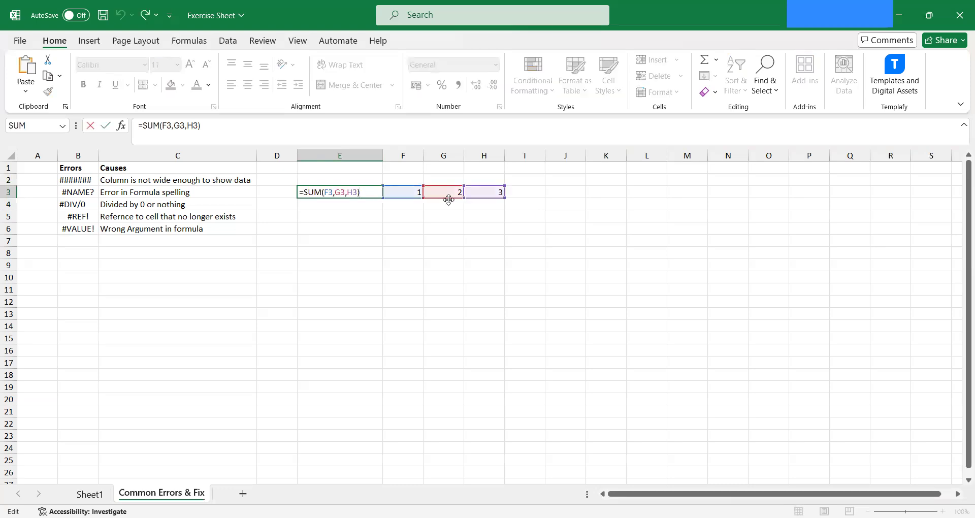
key("Left")
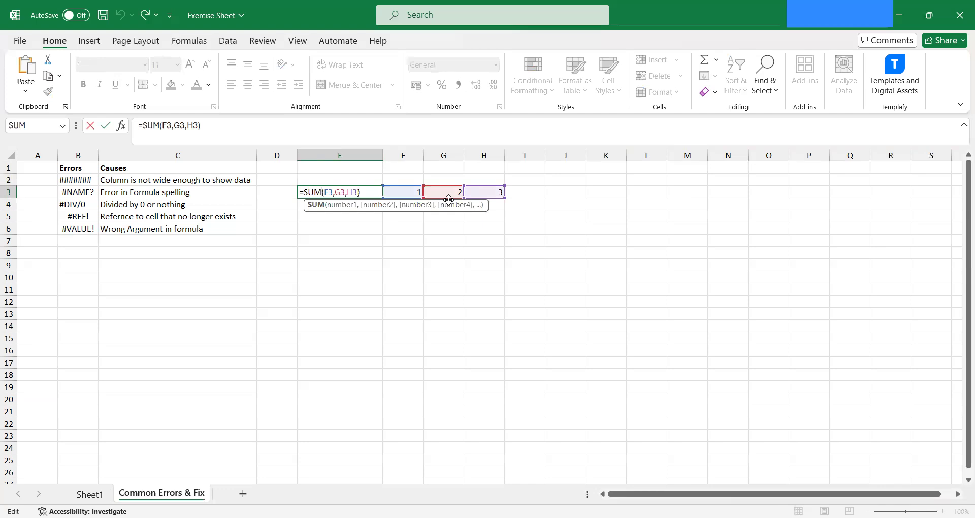
key("BackSpace")
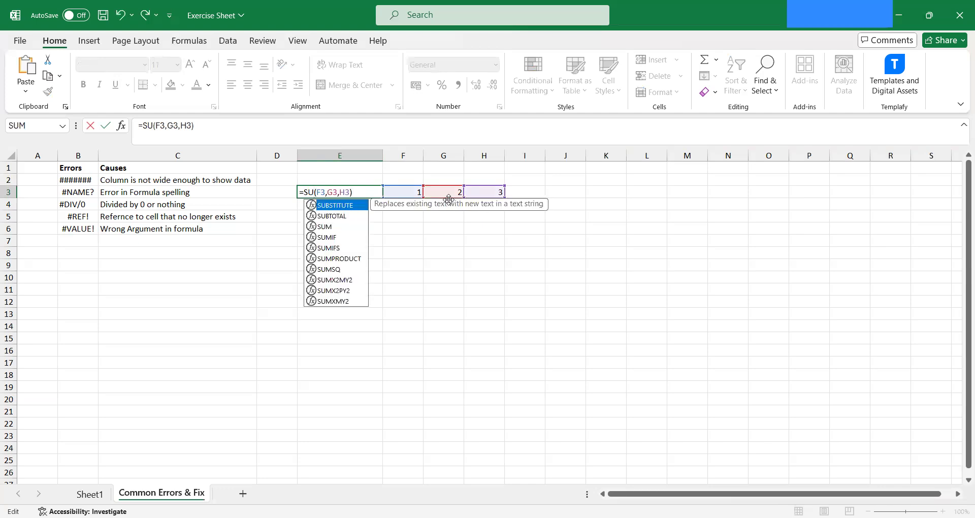
key("Return")
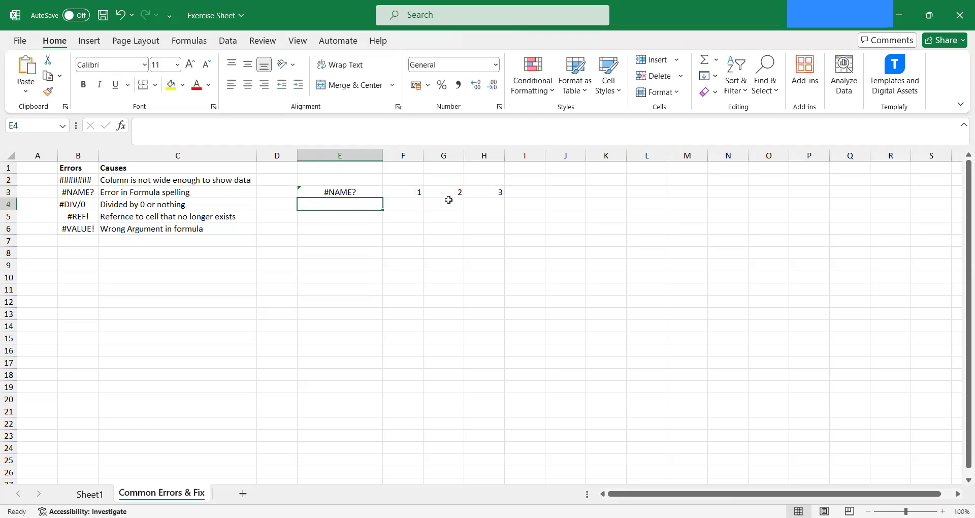
- Correct the function name in E3 so that the formula reads =SUM(F3,G3,H3)
key("Up")
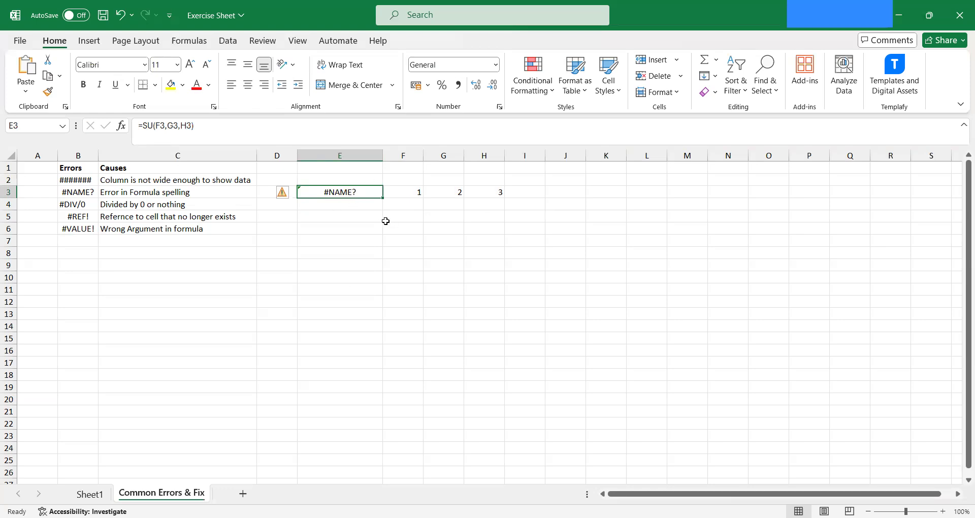
left_click(155, 125)
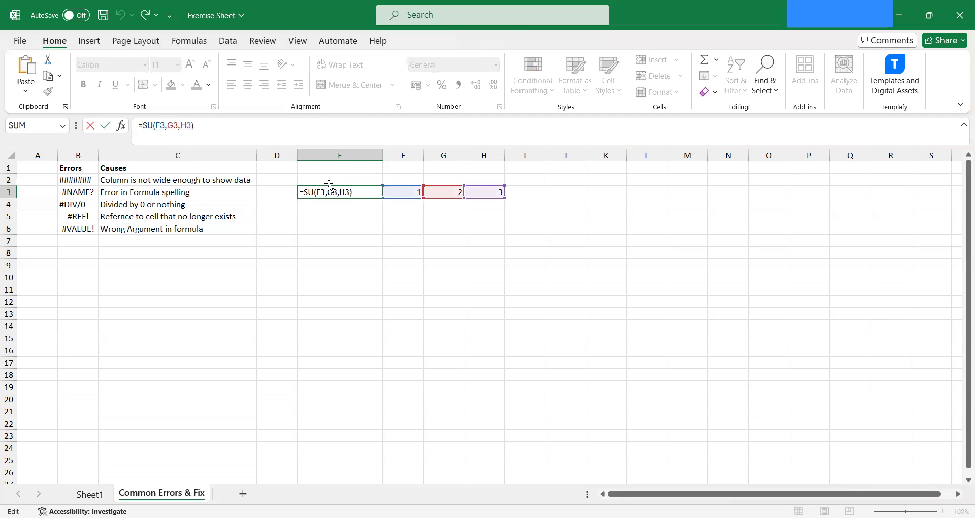
type("M")
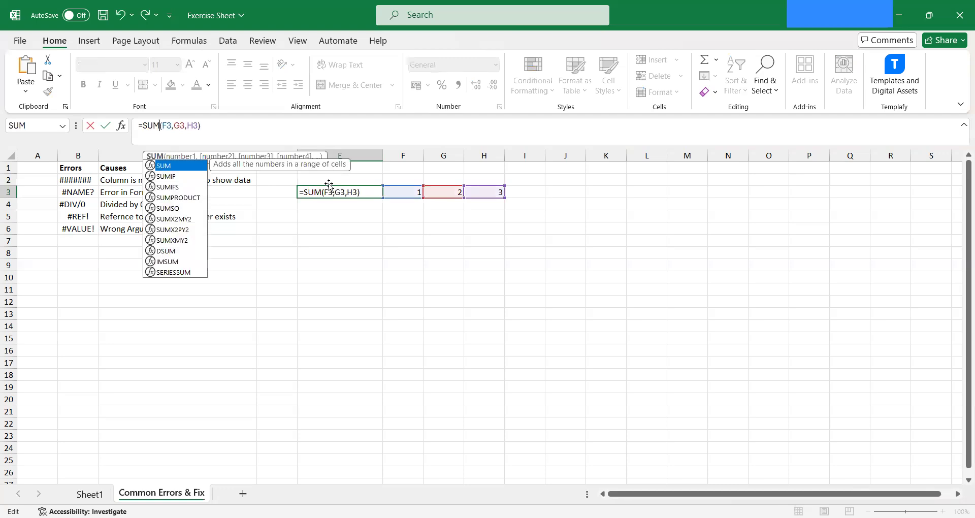
key("ctrl+Return")
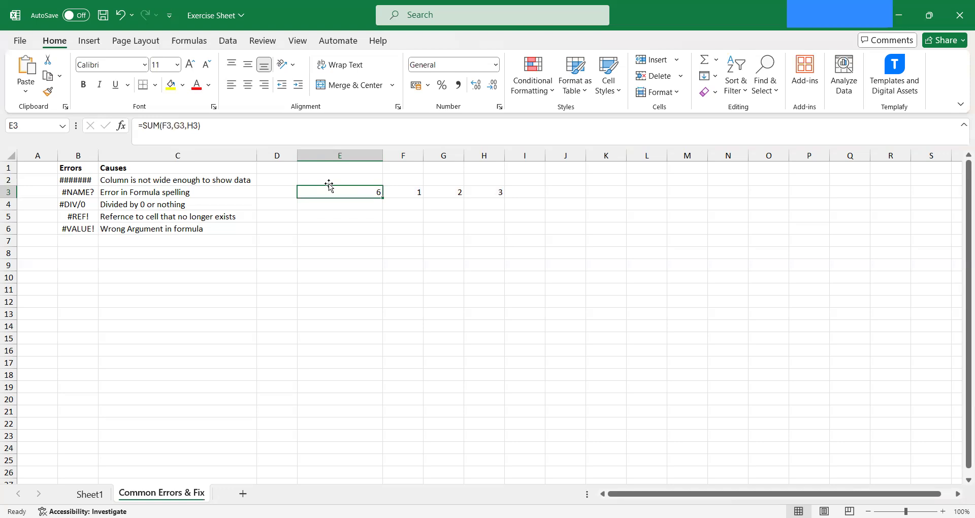
- Clear the formula and sample values from cells E3:H3
key("shift+Right")
key("shift+Right")
key("shift+Right")
key("shift+Right")
key("shift+Left")
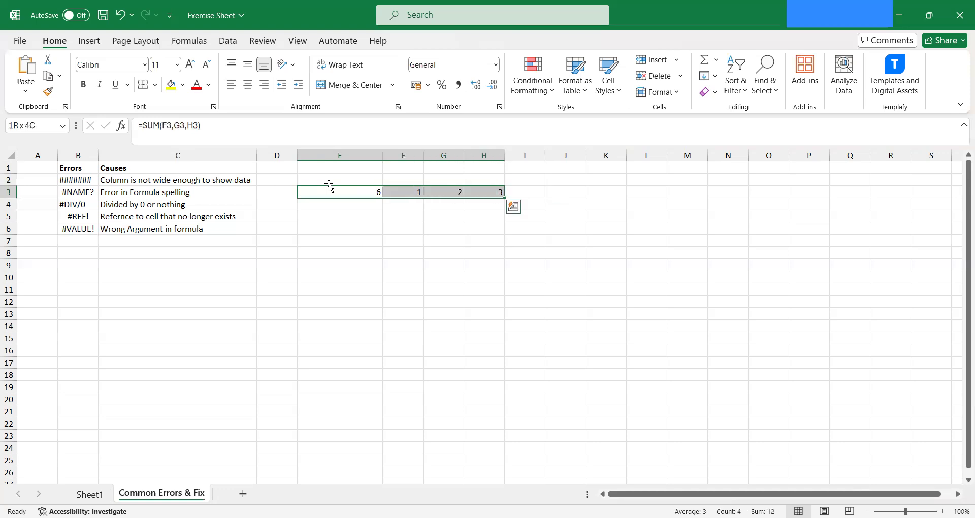
key("Delete")
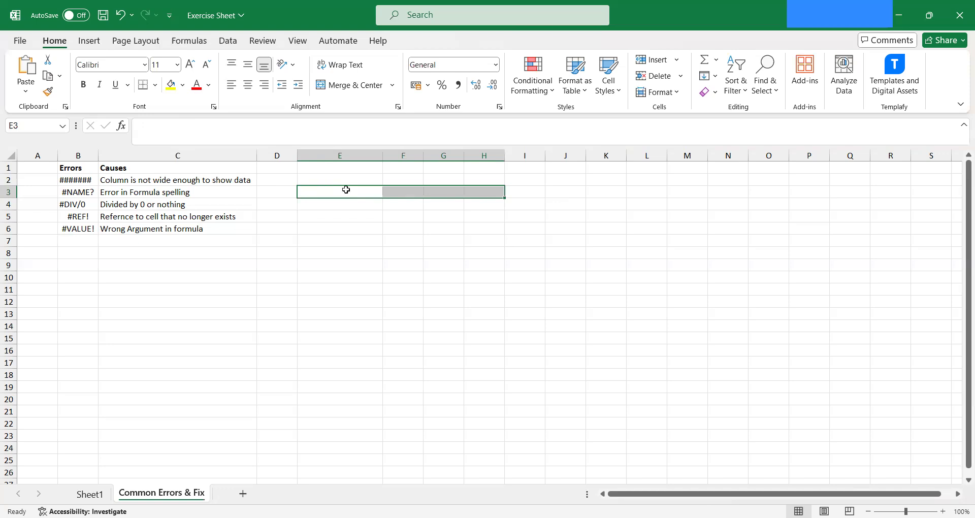
- Enter the value 5 in cell E4 as the dividend for the #DIV/0 example
left_click(80, 208)
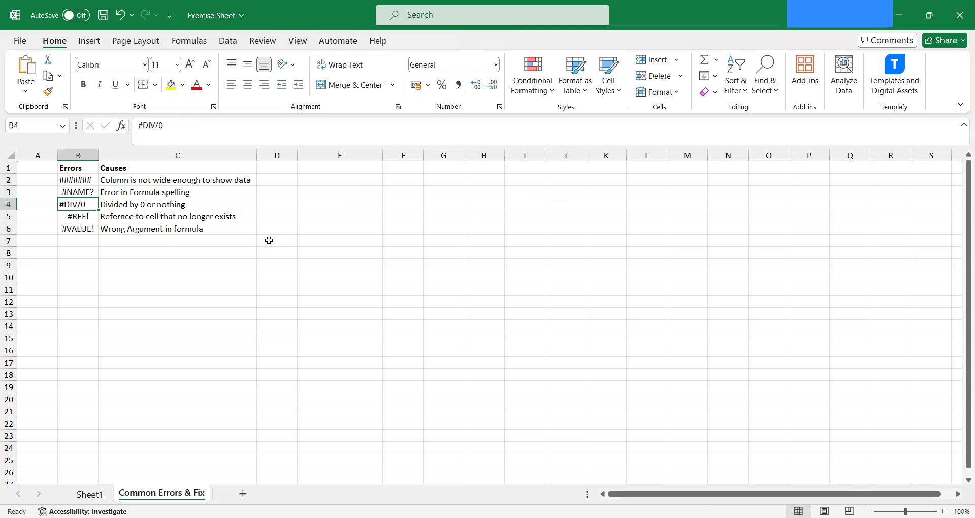
left_click(313, 204)
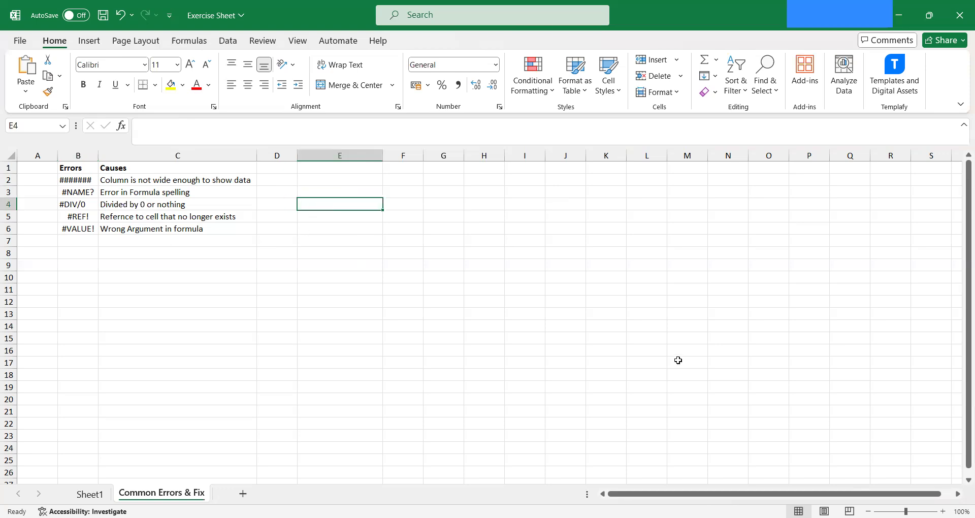
type("5")
key("ctrl+Return")
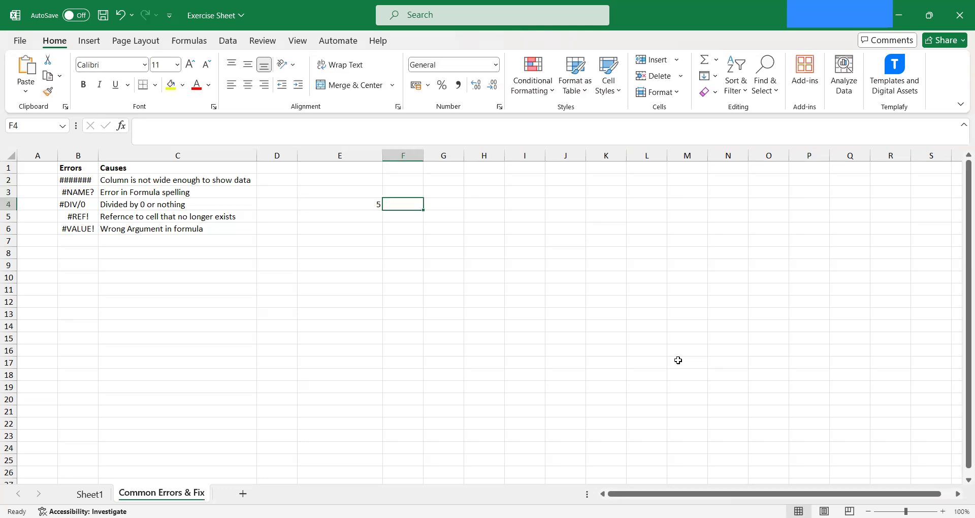
- Enter the formula =E4/F4 in cell D4 to divide by the empty cell F4
key("Left")
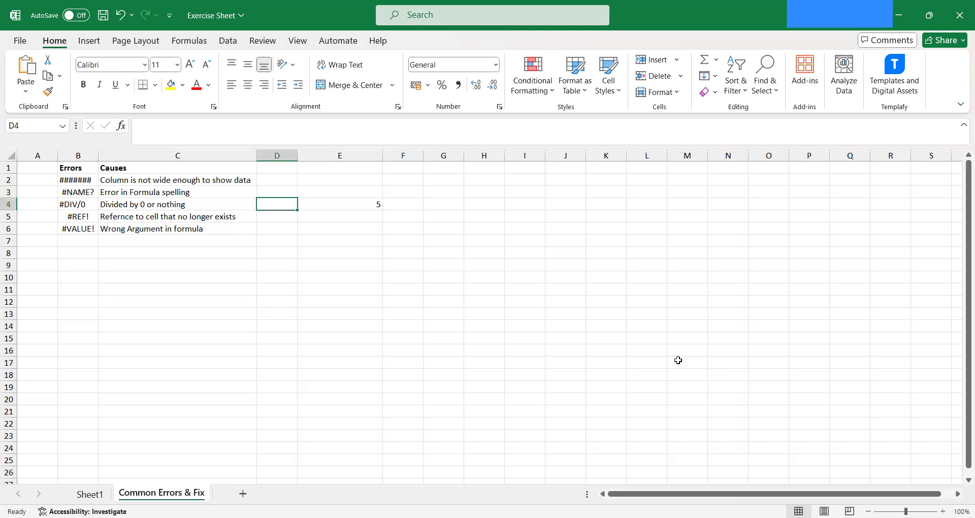
type("=")
key("Right")
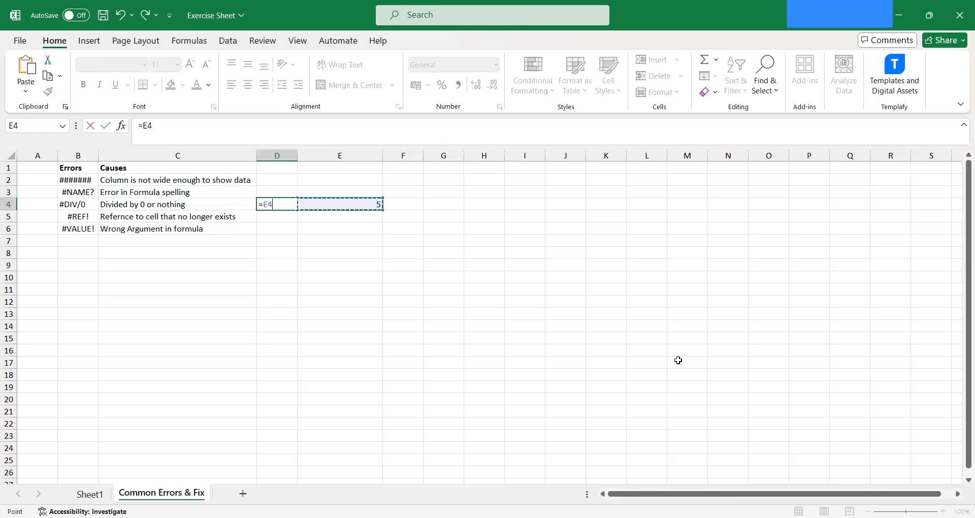
type("/")
key("Right")
key("Return")
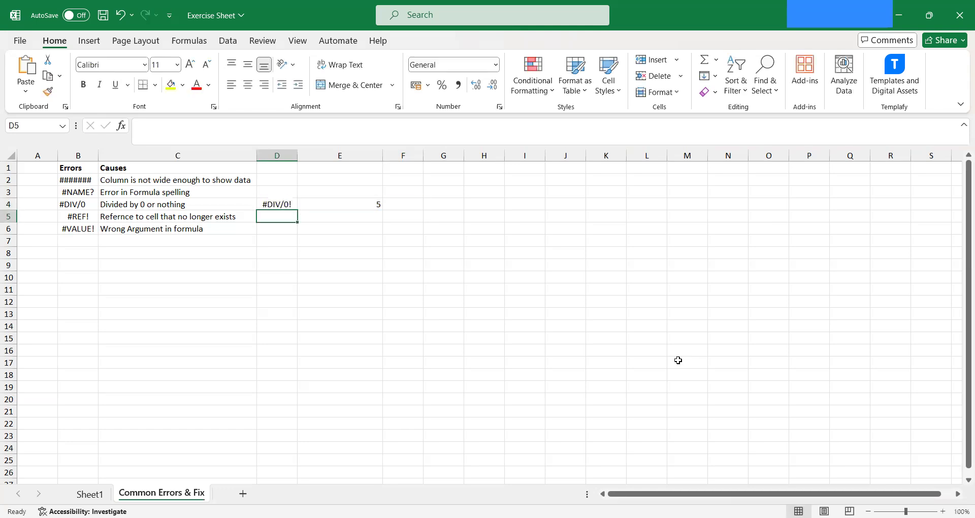
key("Up")
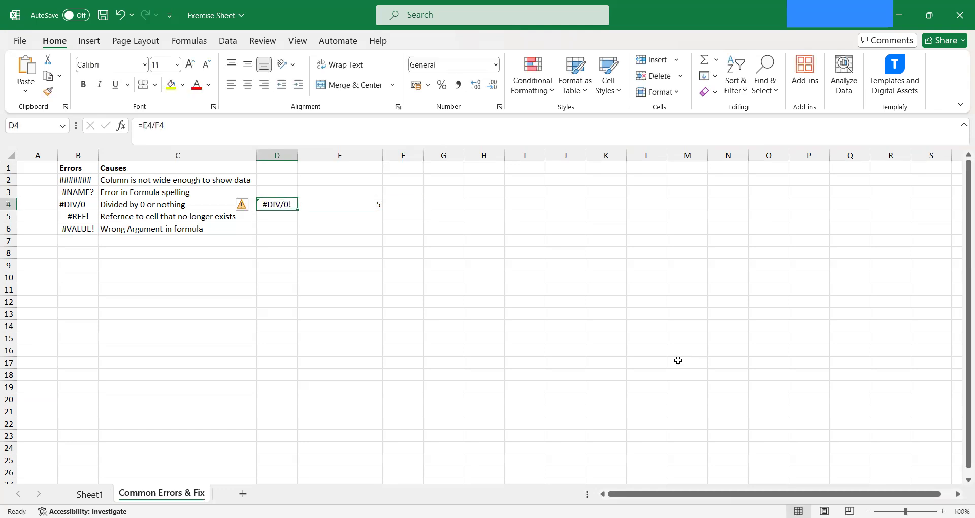
- Enter 0 in cell F4 as the divisor and check the division formula in D4
key("Right")
key("Right")
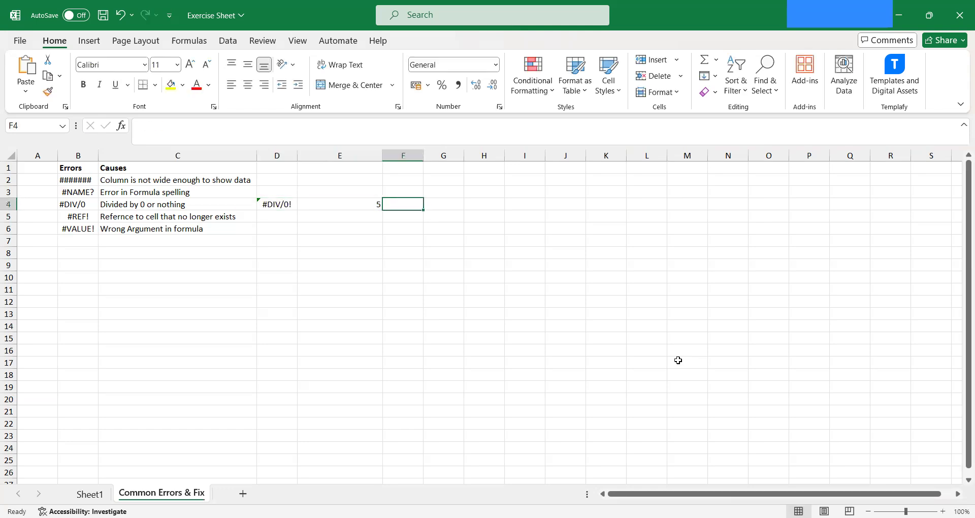
type("0")
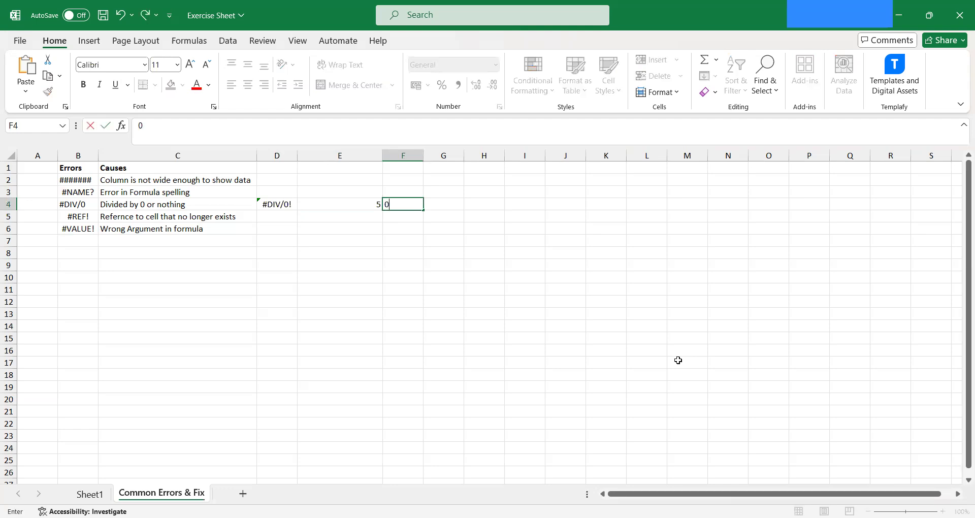
key("Right")
key("Left")
key("Left")
key("Left")
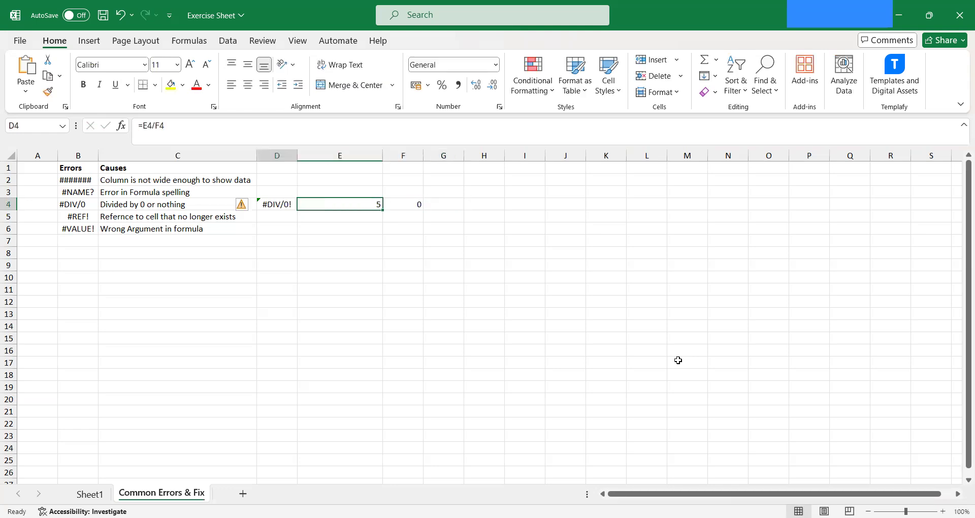
key("Right")
key("Right")
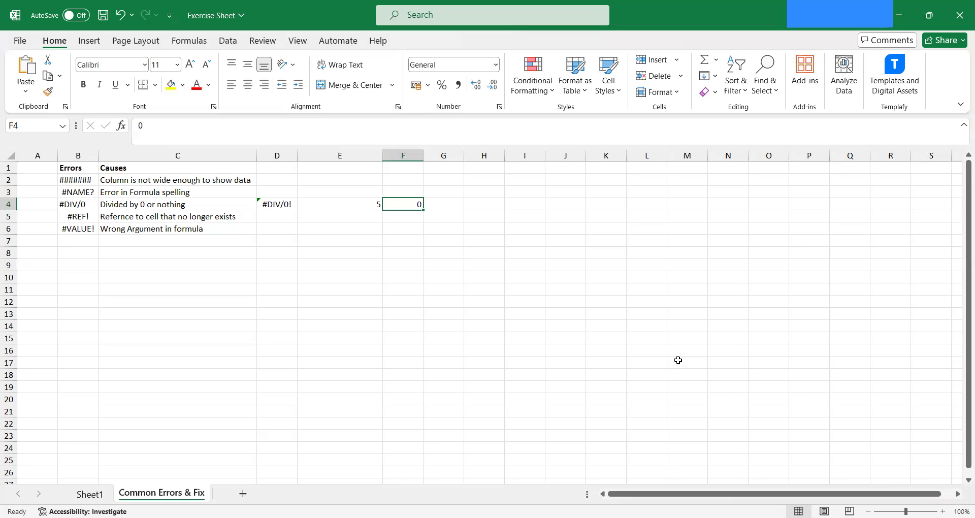
- Clear the division formula and its sample values from cells D4:F4
key("Left")
key("Left")
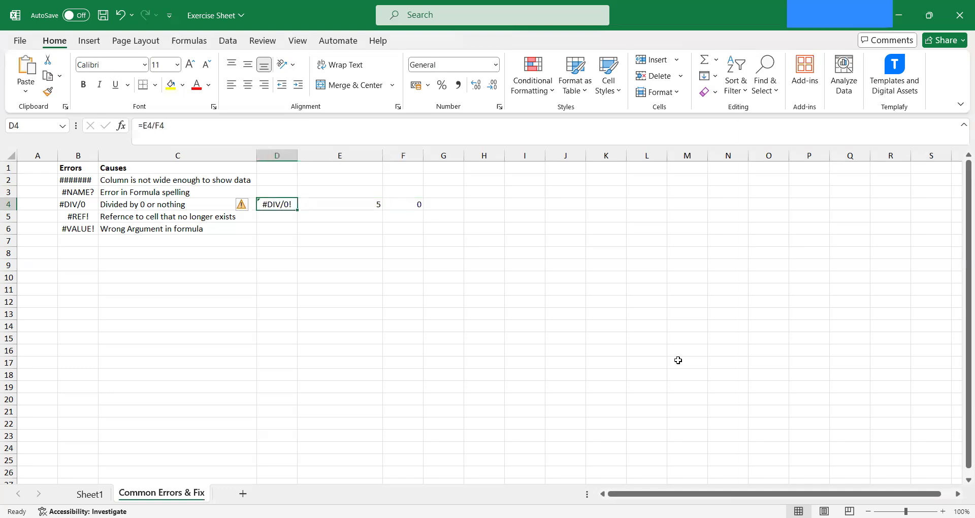
key("shift+Right")
key("shift+Right")
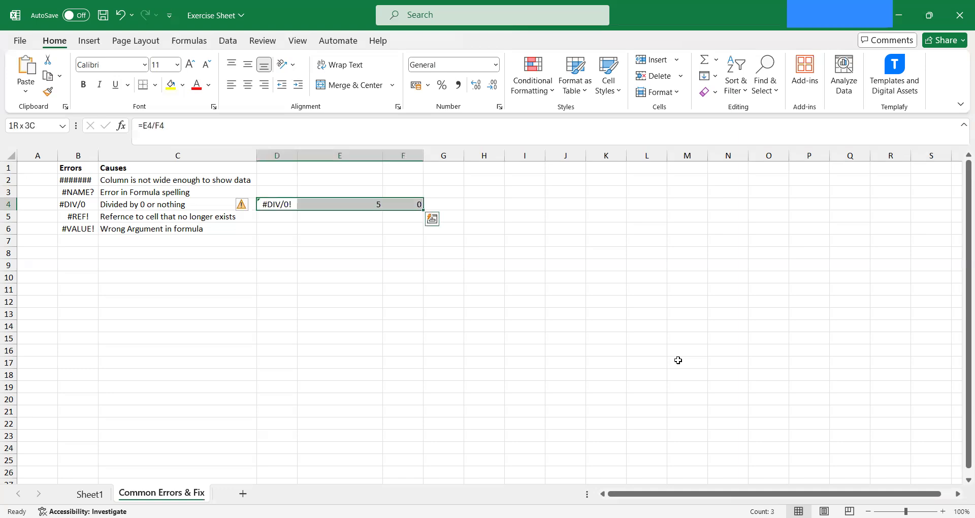
key("Delete")
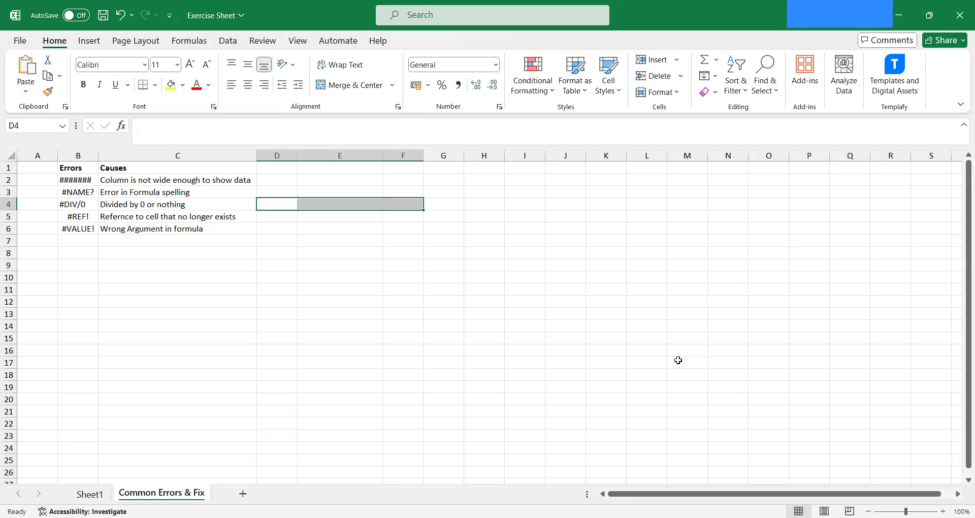
- Enter the sample values 3, 4 and 5 in cells G5, H5 and I5 for the #REF! example
key("Down")
key("Left")
key("Left")
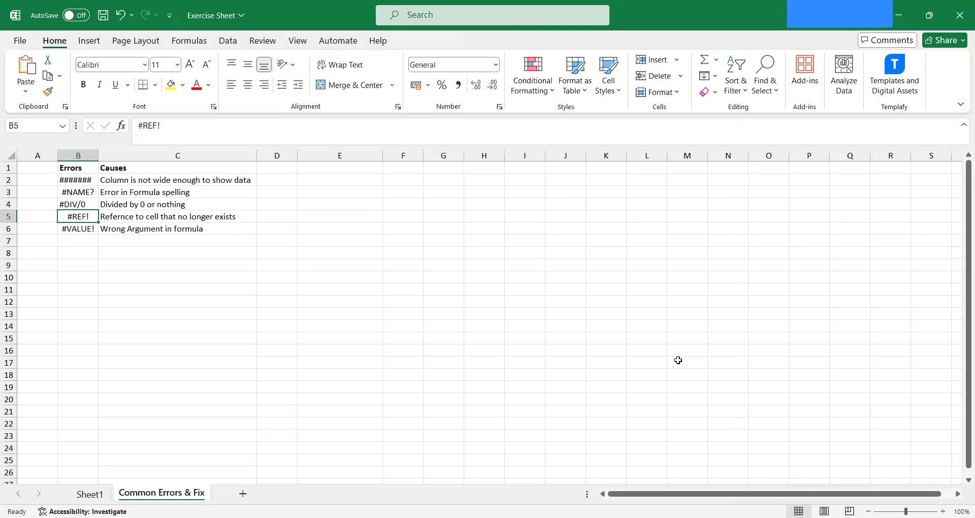
key("Right")
key("Right")
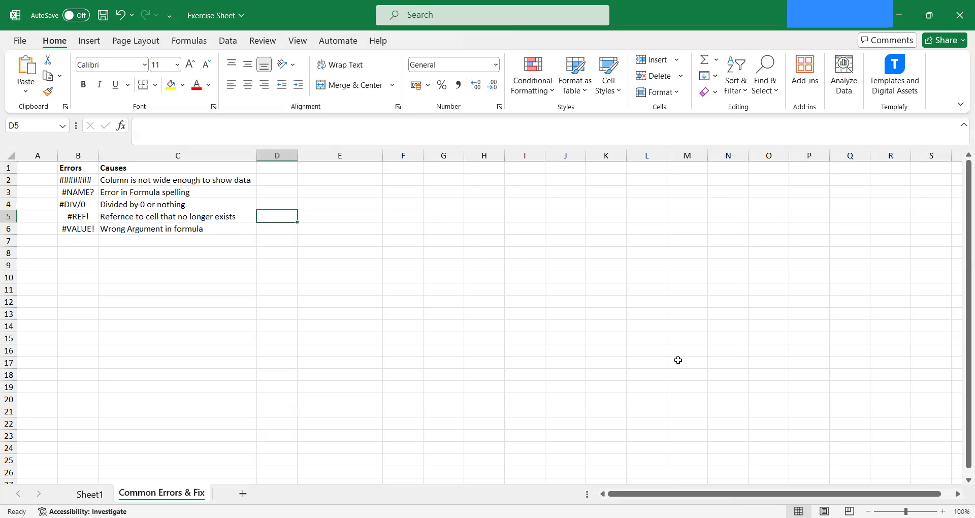
key("Right")
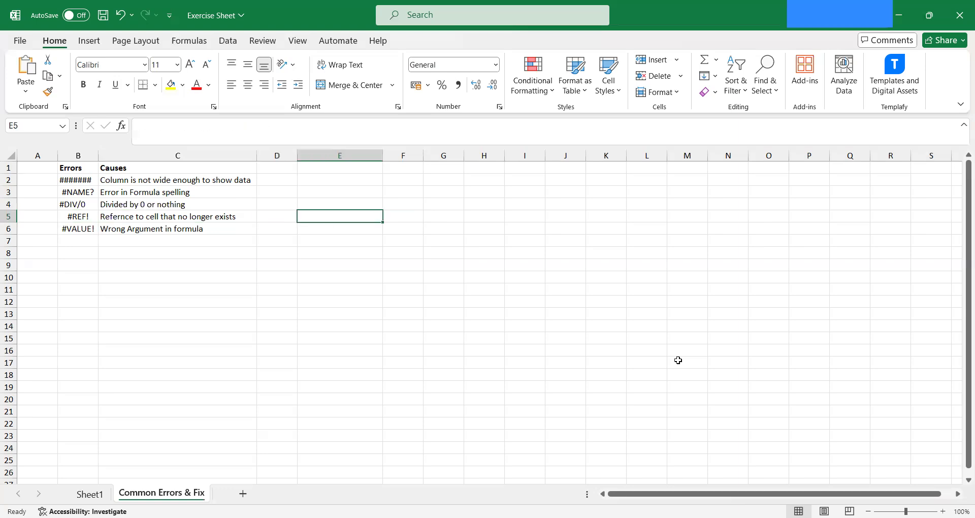
key("Right")
key("Right")
type("3")
key("Right")
type("4")
key("Right")
type("5")
- Enter the formula =SUM(G5,H5,I5) in cell E5 to add the three sample values
key("Left")
key("Left")
key("Left")
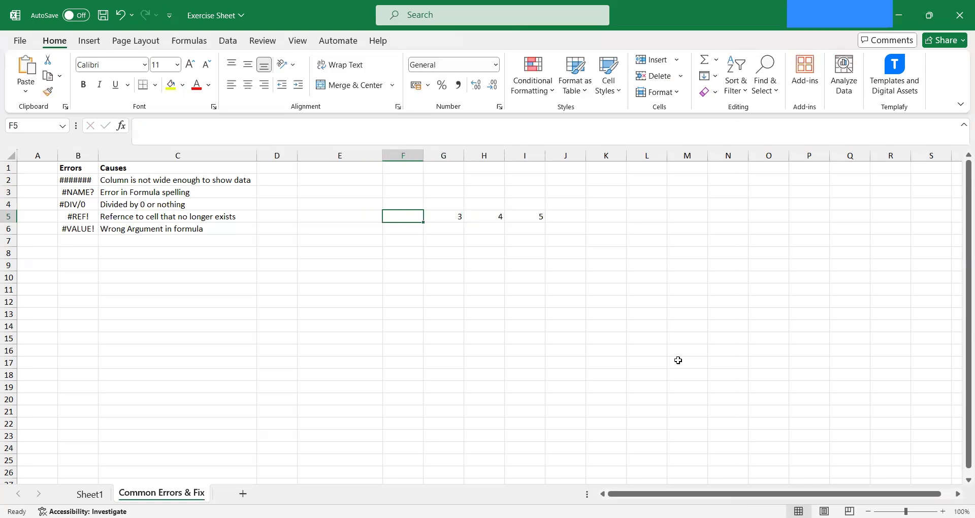
key("Left")
type("=")
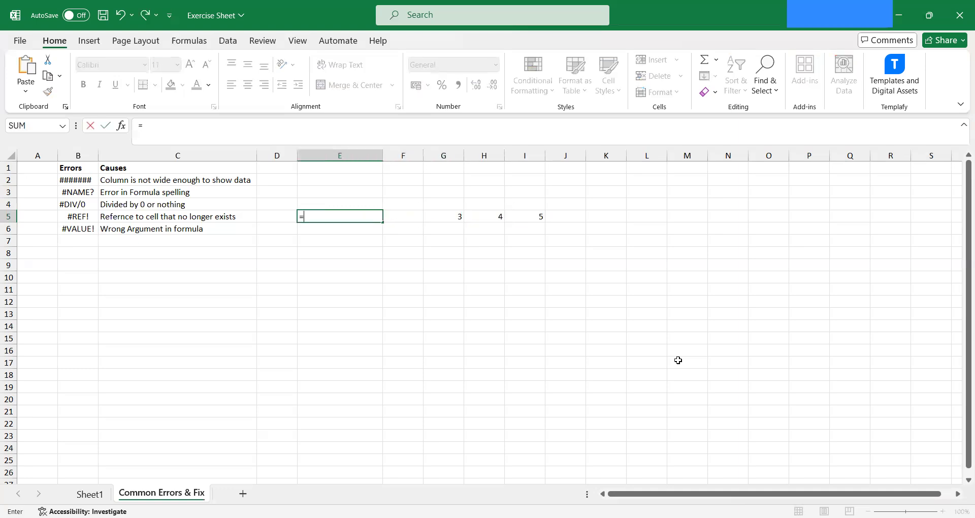
type("sum(")
key("Right")
key("Right")
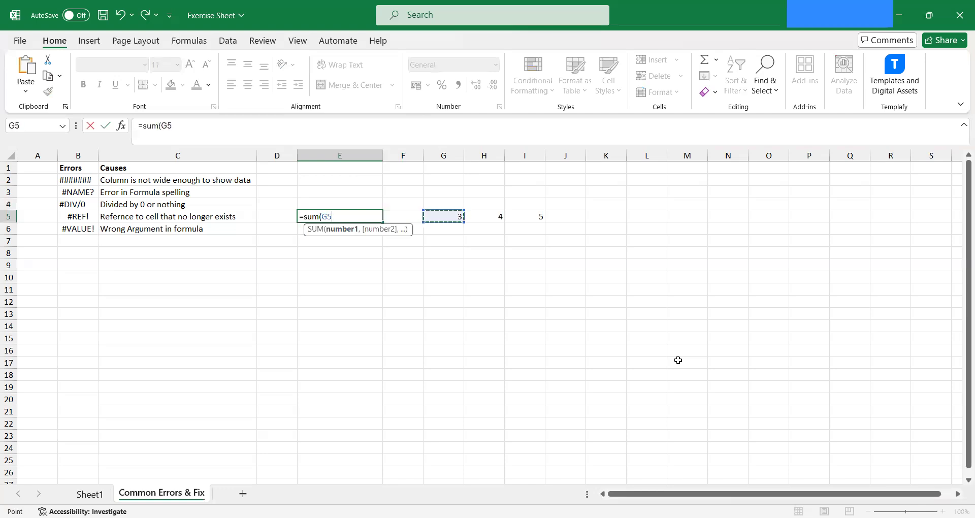
type(",")
key("Right")
key("Right")
key("Right")
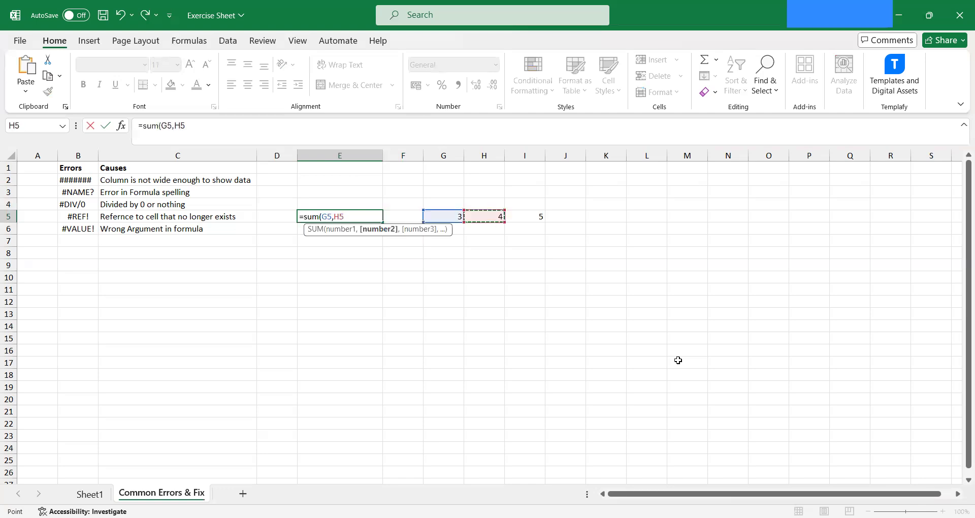
type(",")
key("Right")
key("Right")
key("Right")
key("Right")
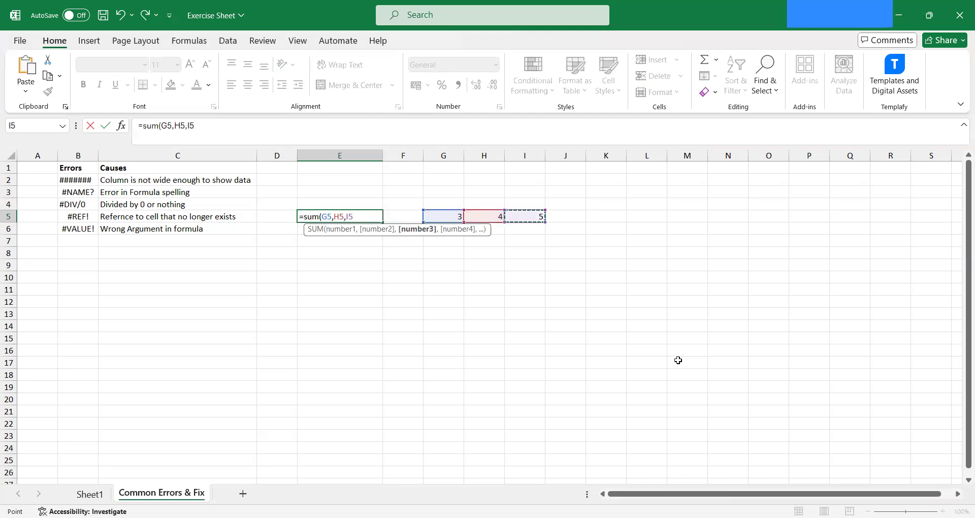
type(")")
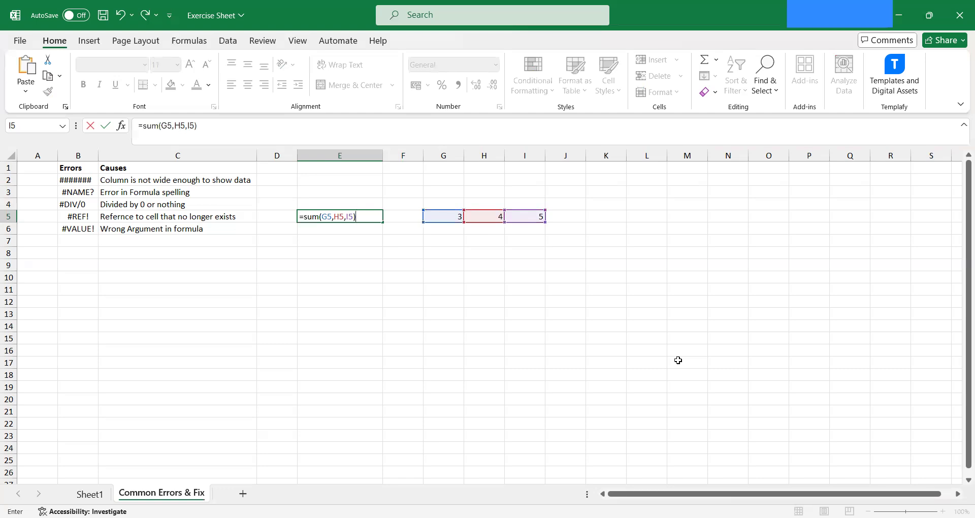
key("Return")
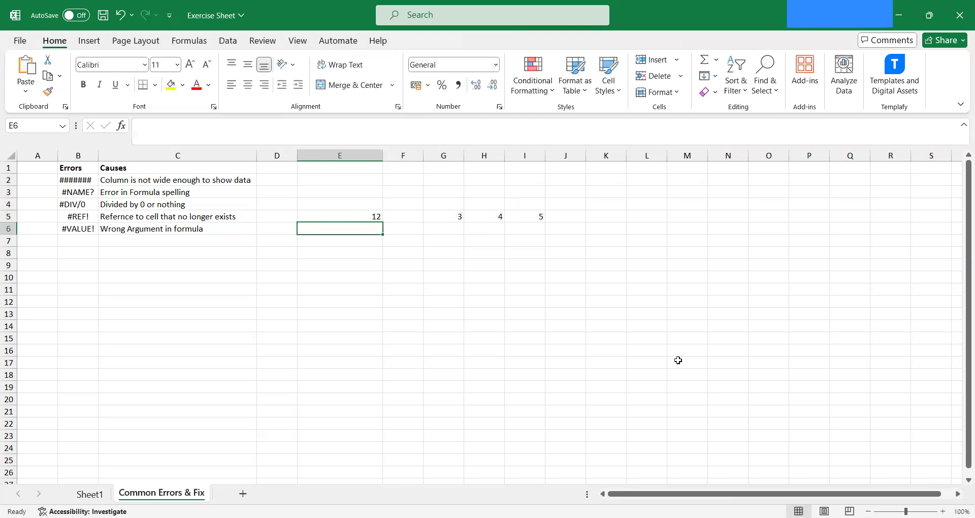
- Clear only the contents of cell H5 and check the SUM formula in E5
key("Up")
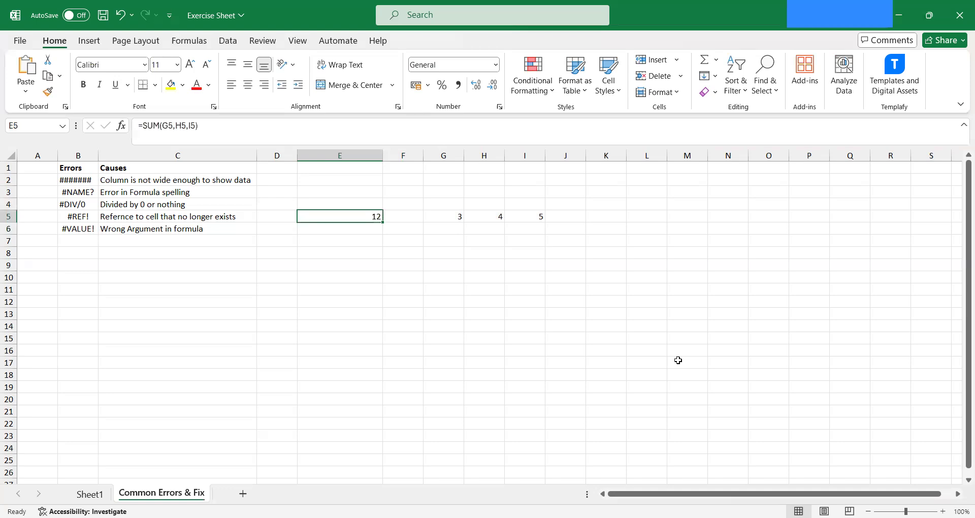
key("Right")
key("Right")
key("Right")
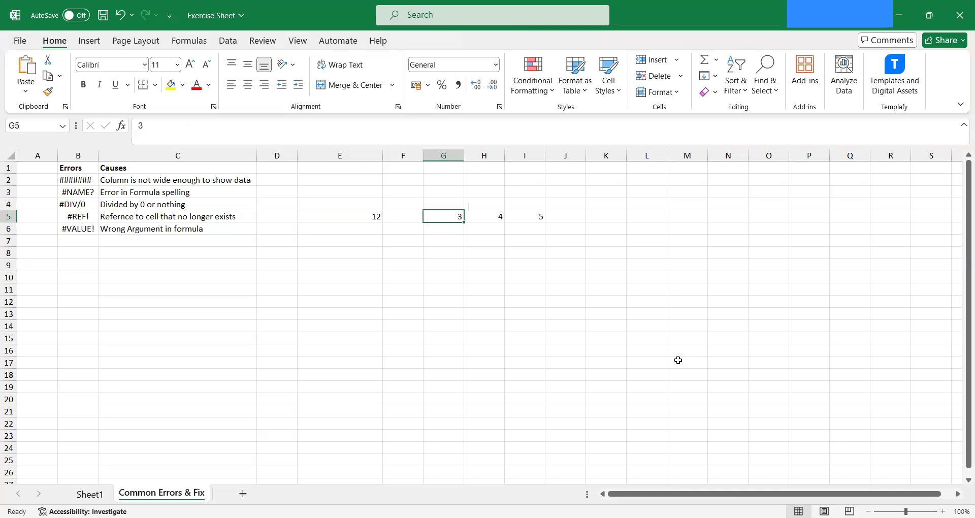
key("Delete")
key("Left")
key("Left")
key("Left")
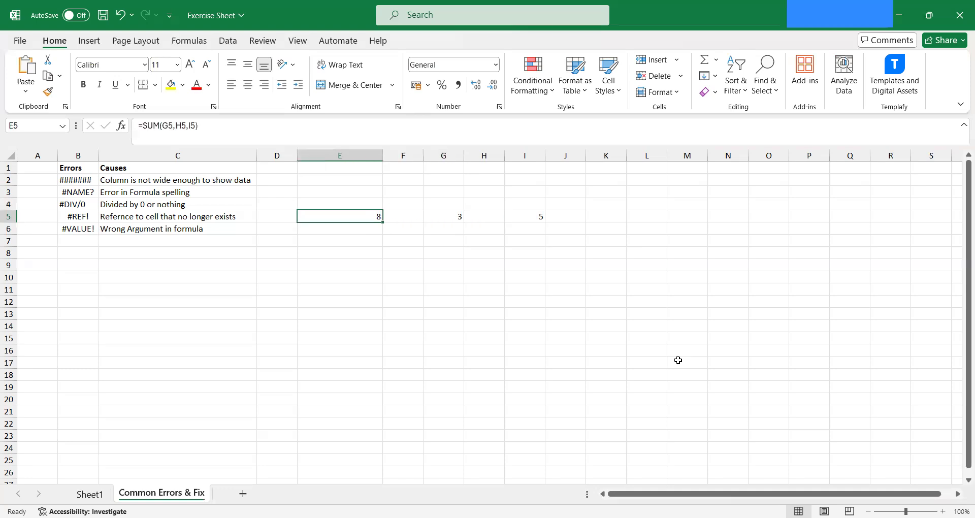
- Undo the clearing of cell H5
key("Right")
key("Right")
key("Right")
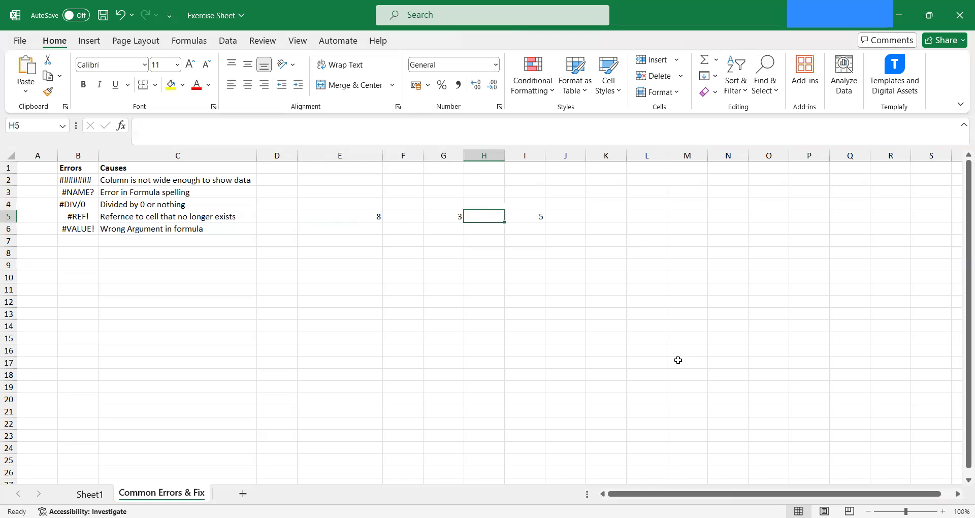
key("ctrl+z")
- Delete the whole column H that the SUM formula refers to and inspect the formula in E5
key("Left")
key("Right")
key("ctrl+space")
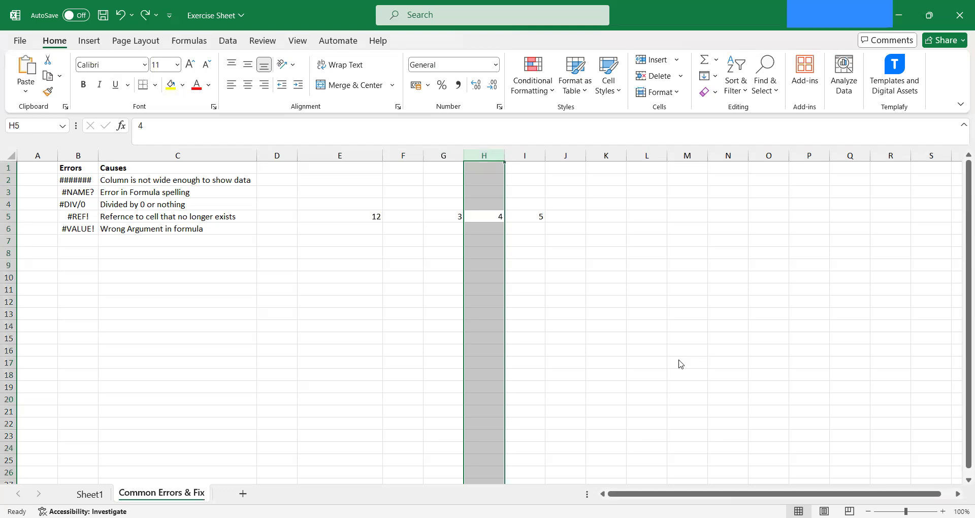
key("shift+F10")
key("d")
key("Left")
key("Left")
key("Left")
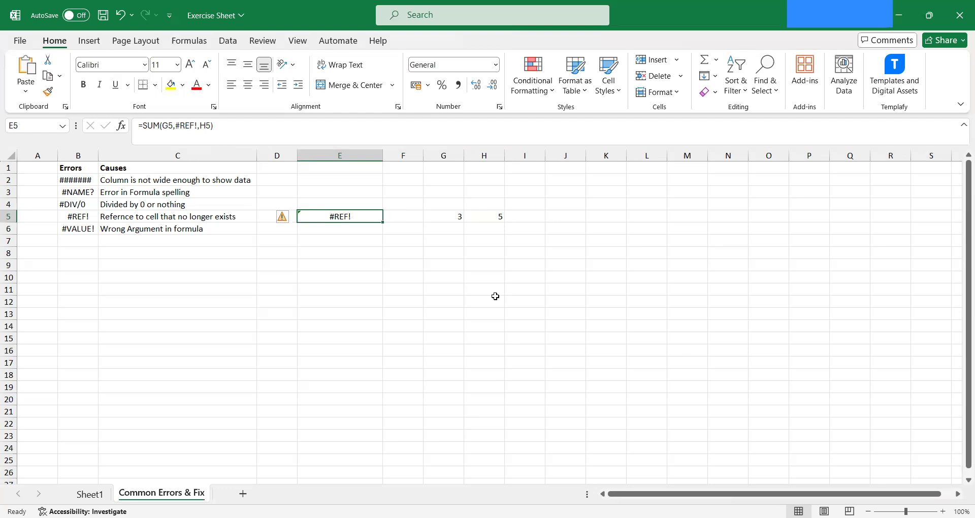
- Clear the broken SUM formula and the remaining sample values from cells E5:H5
key("shift+Right")
key("shift+Right")
key("shift+Right")
key("Delete")
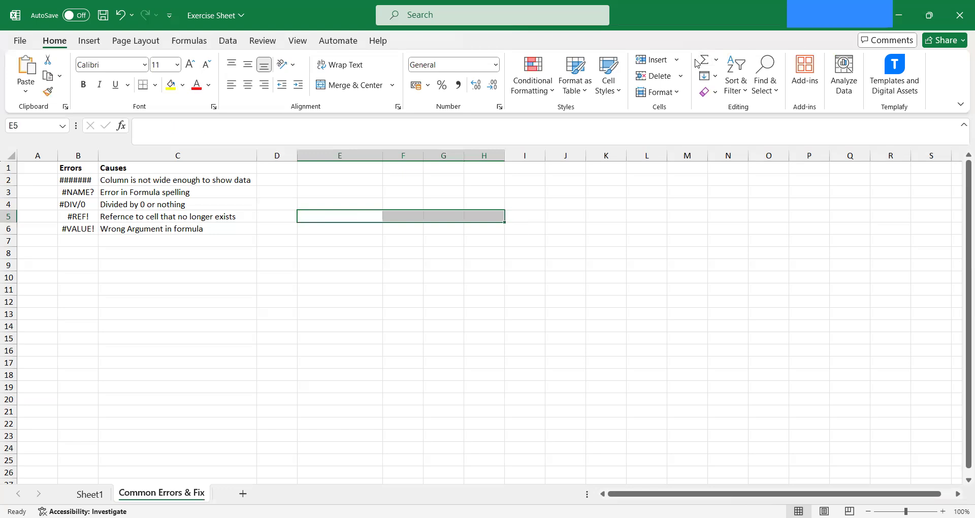
- Enter the text "excellent" in cell F6 and the number 5 in G6 as sample data for the #VALUE! error
left_click(196, 317)
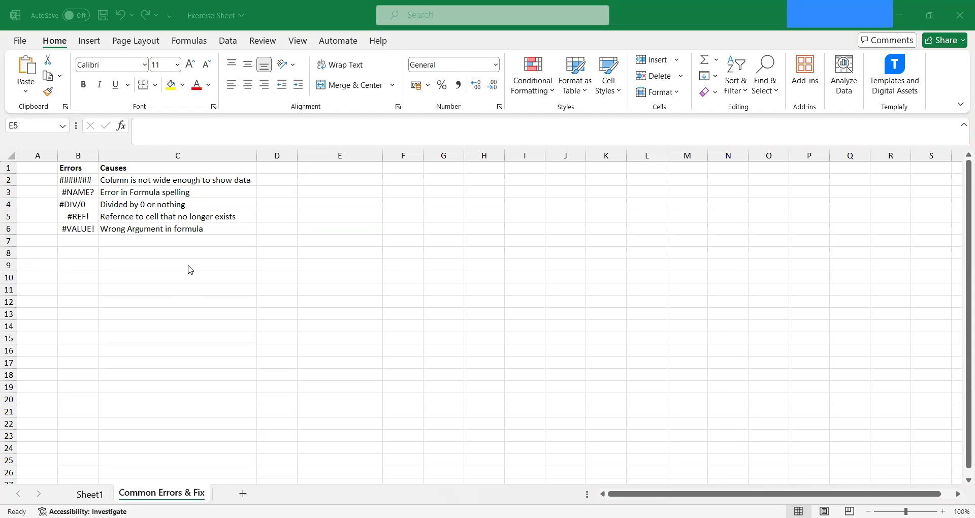
left_click(82, 234)
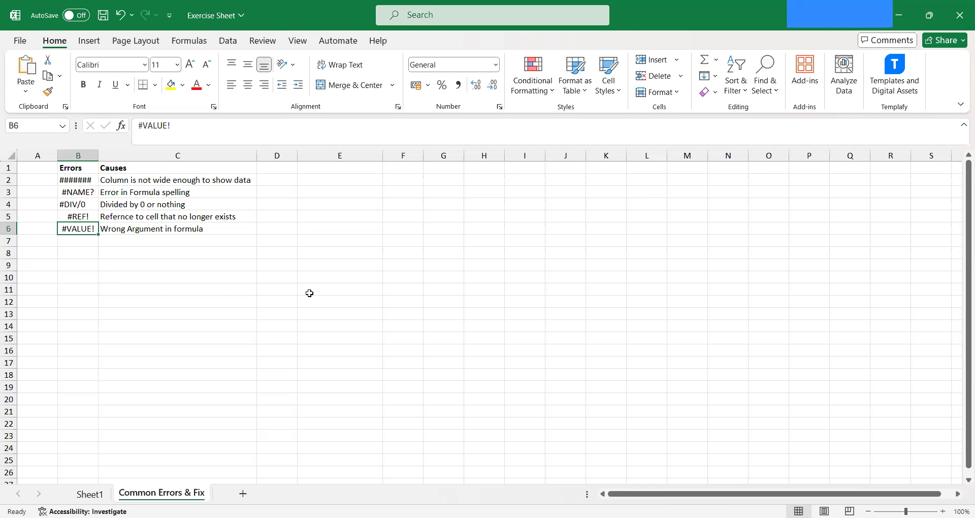
left_click(319, 228)
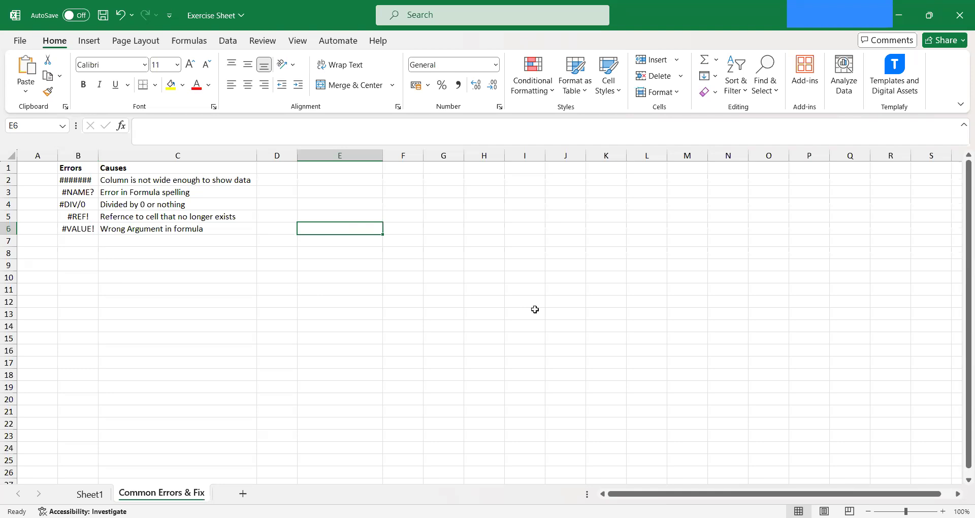
key("Right")
type("exc")
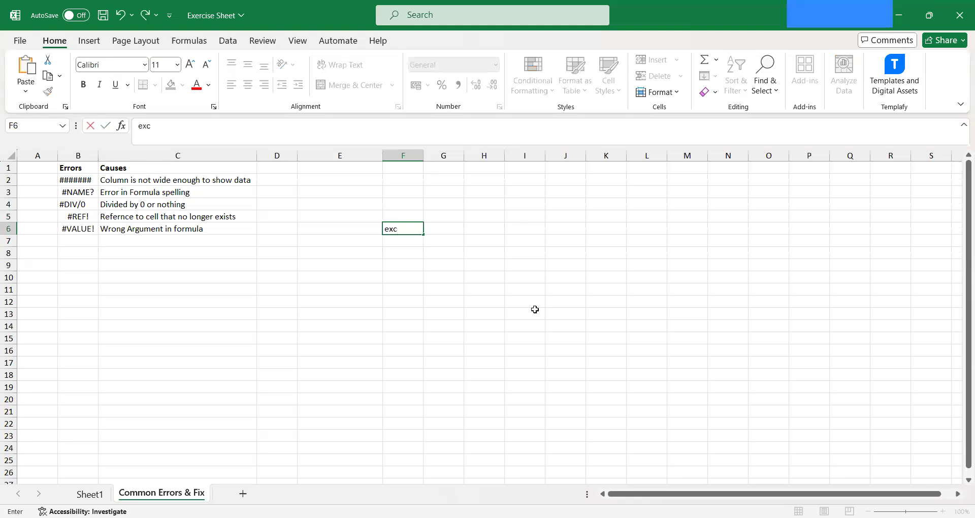
type("ellent")
key("Right")
type("5")
key("Left")
- Enter the formula =F6/G6 in cell E6 to divide the text by the number, and inspect it
key("Left")
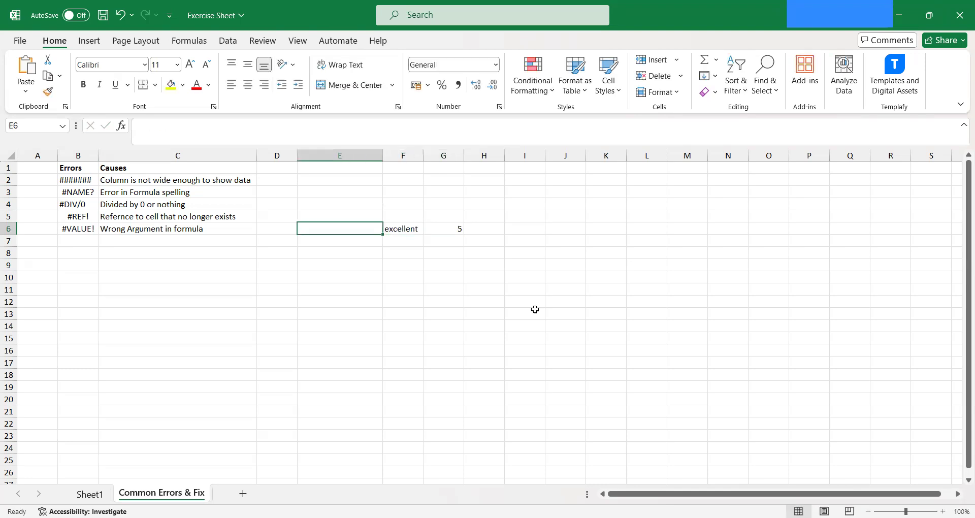
type("=")
key("Right")
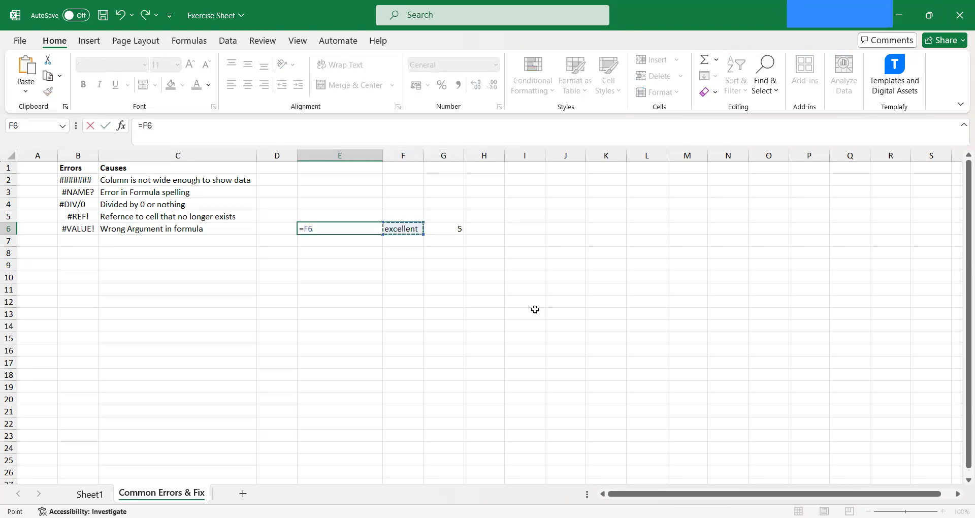
type("/")
key("Right")
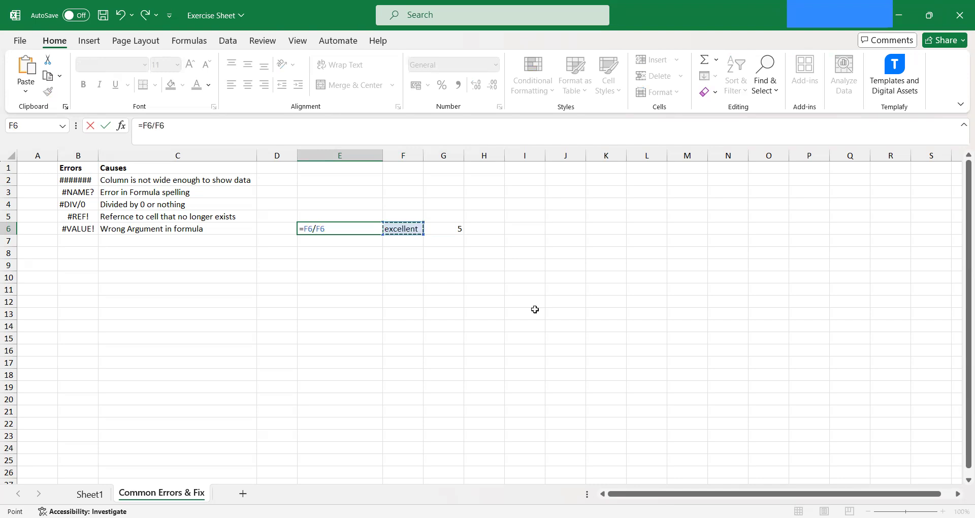
key("Right")
key("Return")
type("\\")
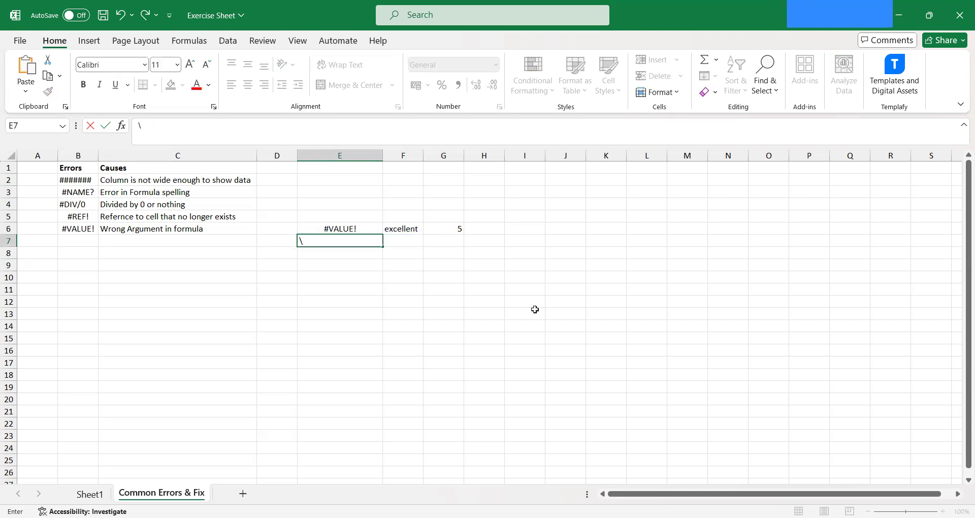
key("BackSpace")
key("Up")
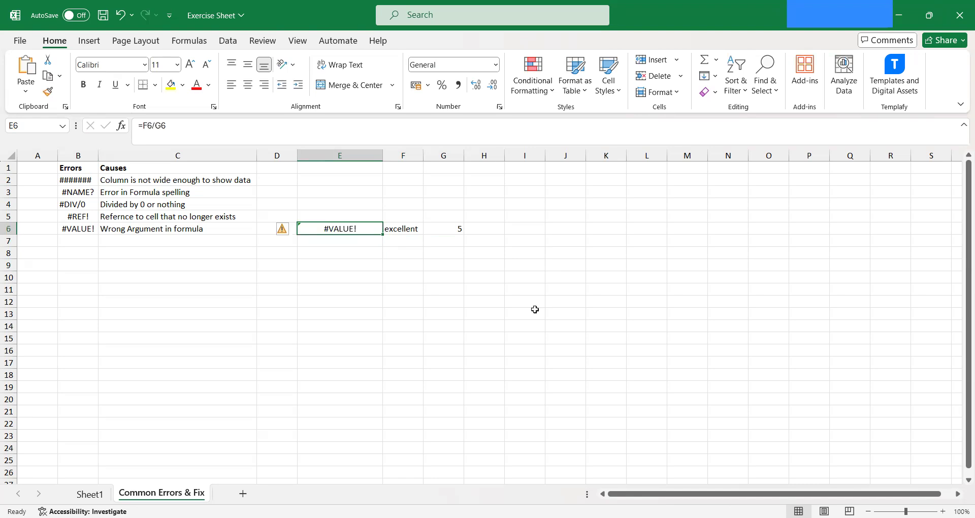
- Clear the formula and sample values from cells E6:G6 and return to the #VALUE! cause in C6
key("shift+Right")
key("shift+Right")
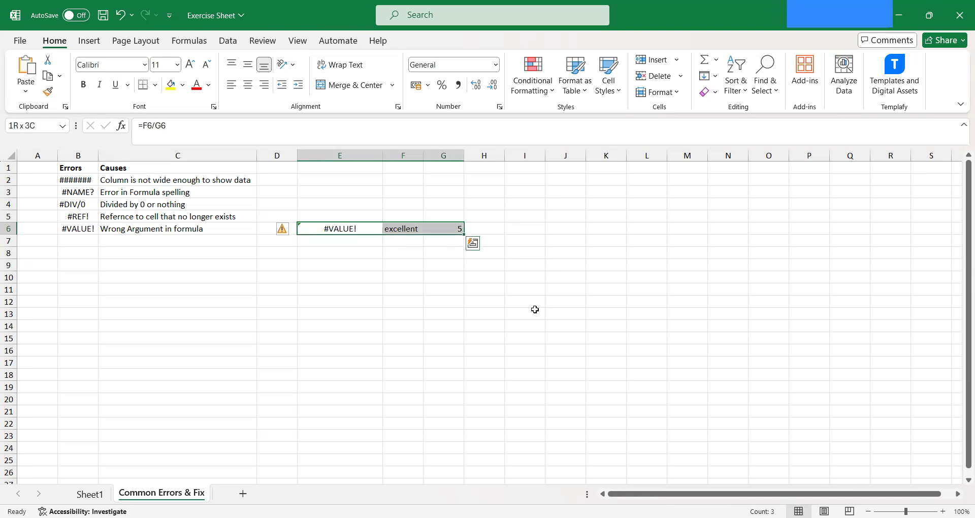
key("Delete")
key("Left")
key("Left")
key("Left")
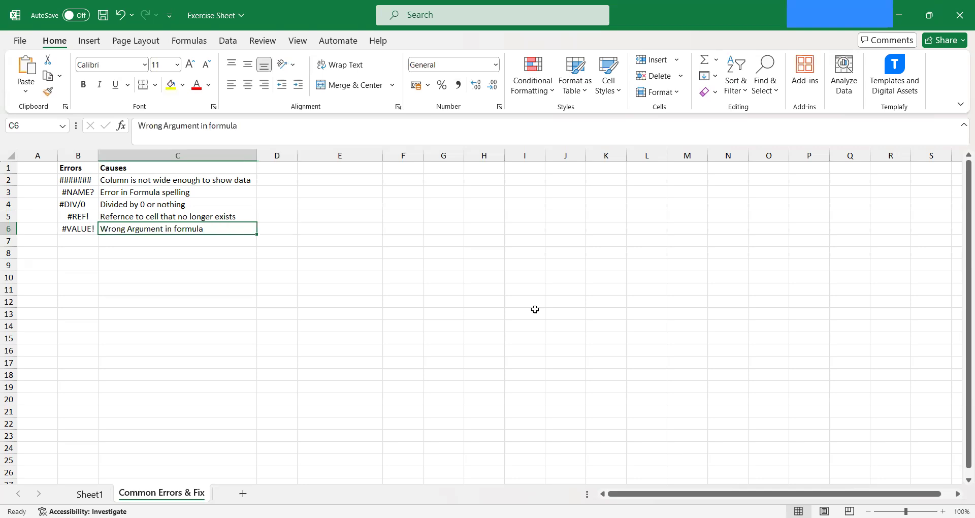